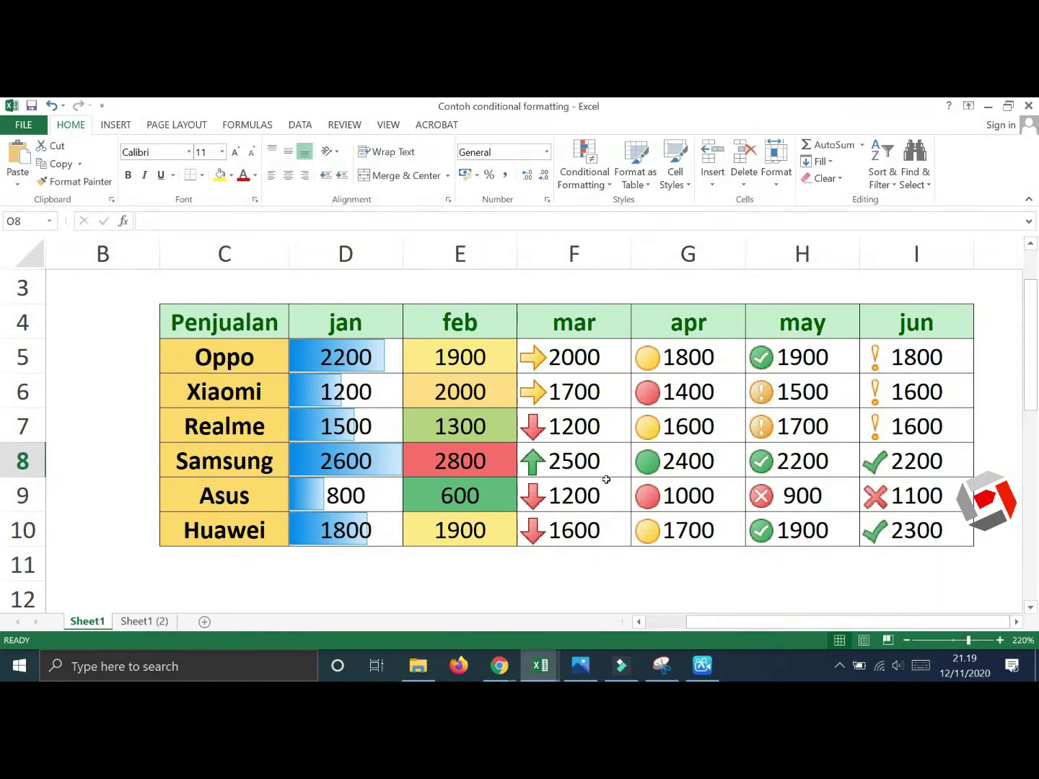
Examine the available conditional formatting categories and the gallery of icon sets.
{"action": "left_click", "coordinate": [602, 190]}
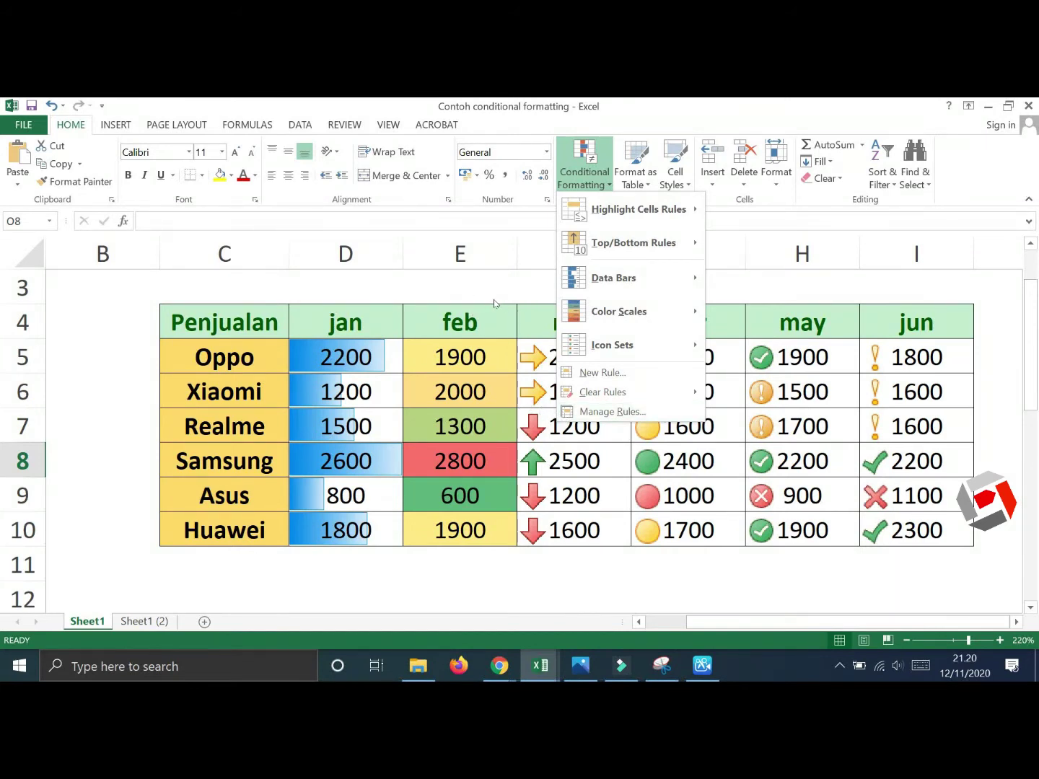
{"action": "key", "text": "Down"}
{"action": "key", "text": "Down"}
{"action": "key", "text": "Down"}
{"action": "key", "text": "Down"}
{"action": "key", "text": "Down"}
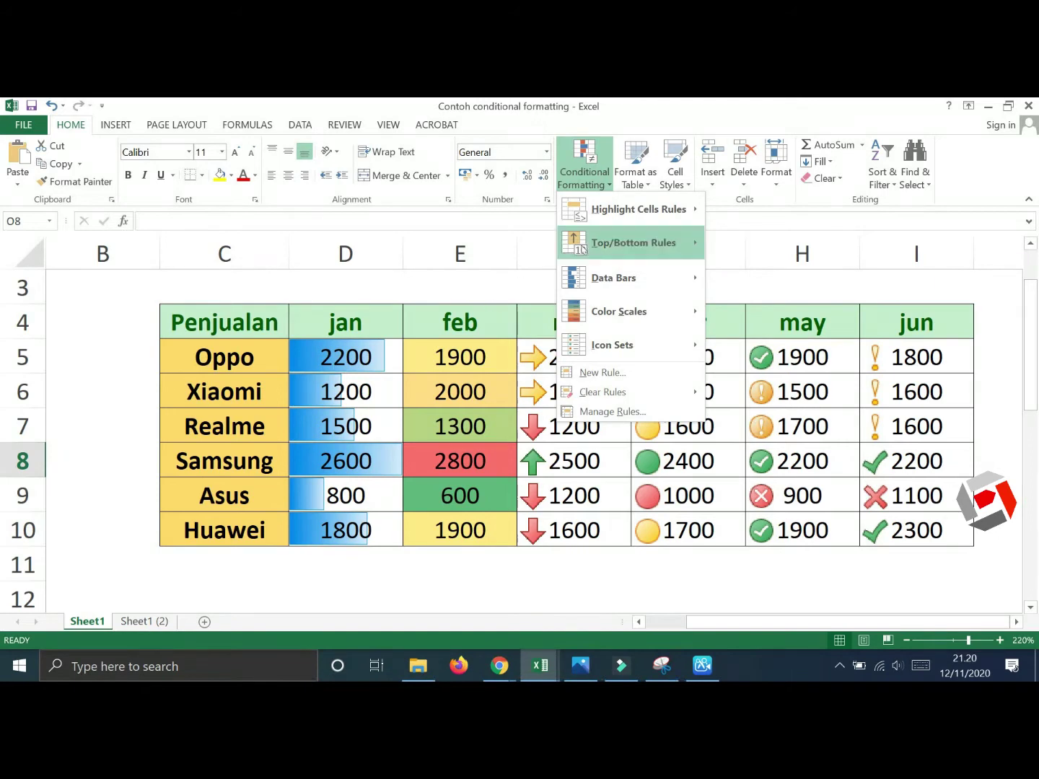
{"action": "key", "text": "Right"}
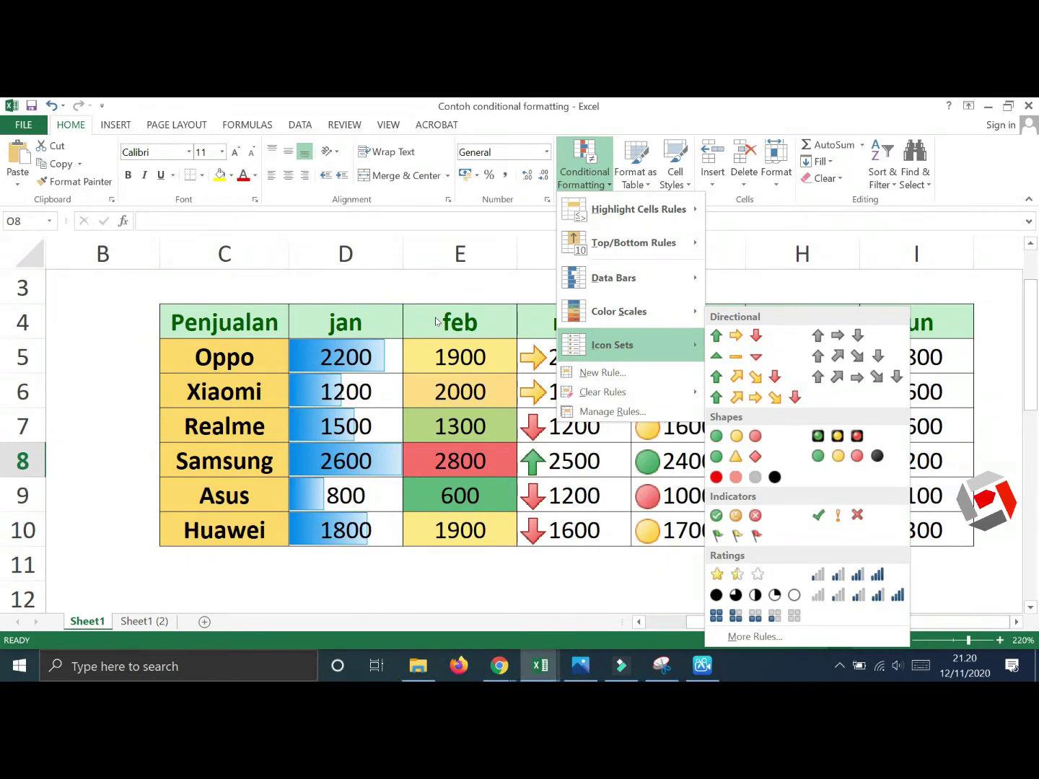
{"action": "key", "text": "Escape"}
{"action": "key", "text": "Escape"}
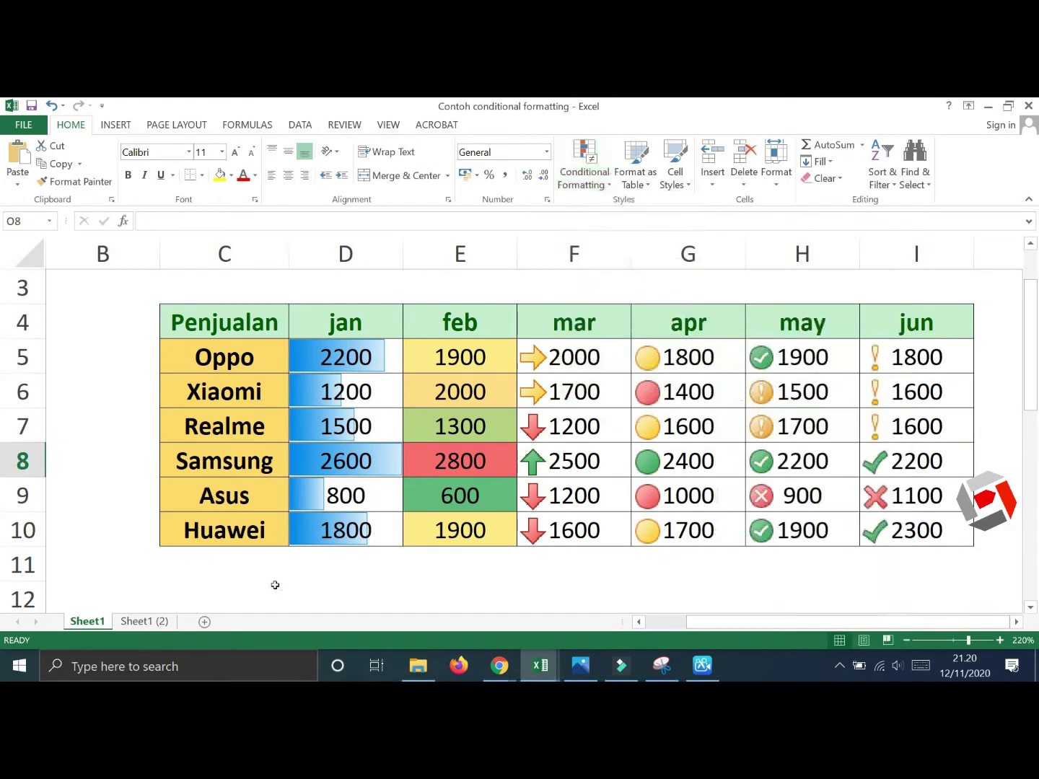
On Sheet1 (2), apply the Red-White-Blue color scale to the jan sales in D5:D10 of the Auto table.
{"action": "left_click", "coordinate": [155, 622]}
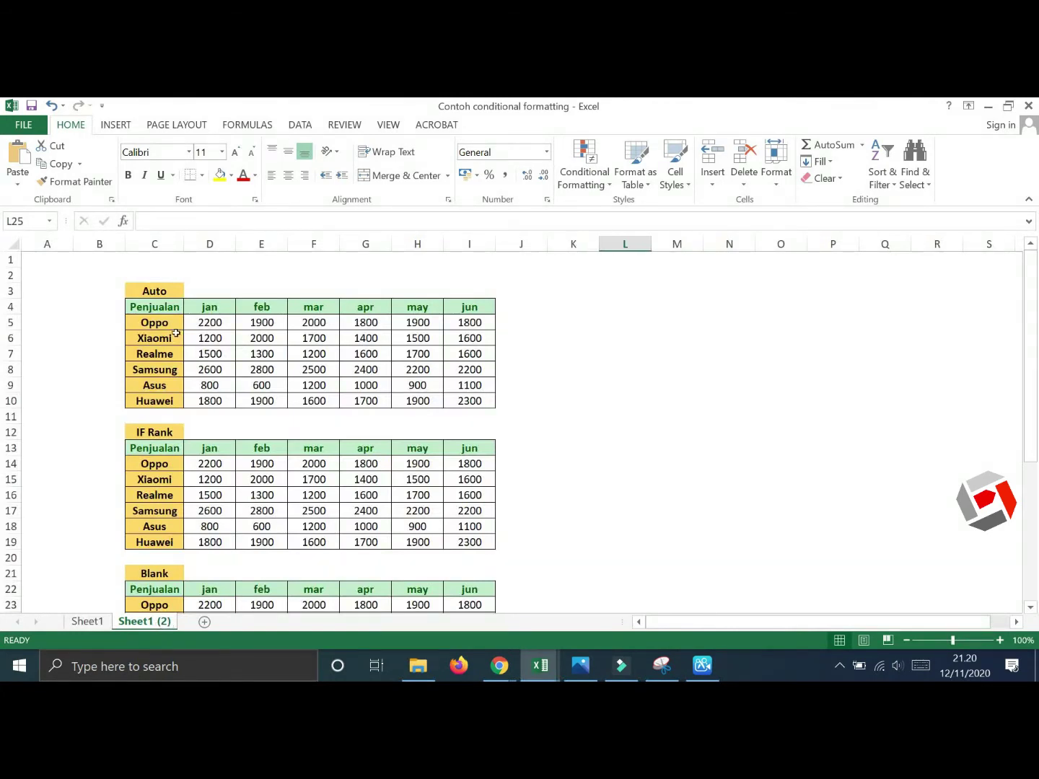
{"action": "scroll", "coordinate": [176, 333], "scroll_direction": "up", "scroll_amount": 2, "text": "ctrl"}
{"action": "scroll", "coordinate": [258, 368], "scroll_direction": "up", "scroll_amount": 1}
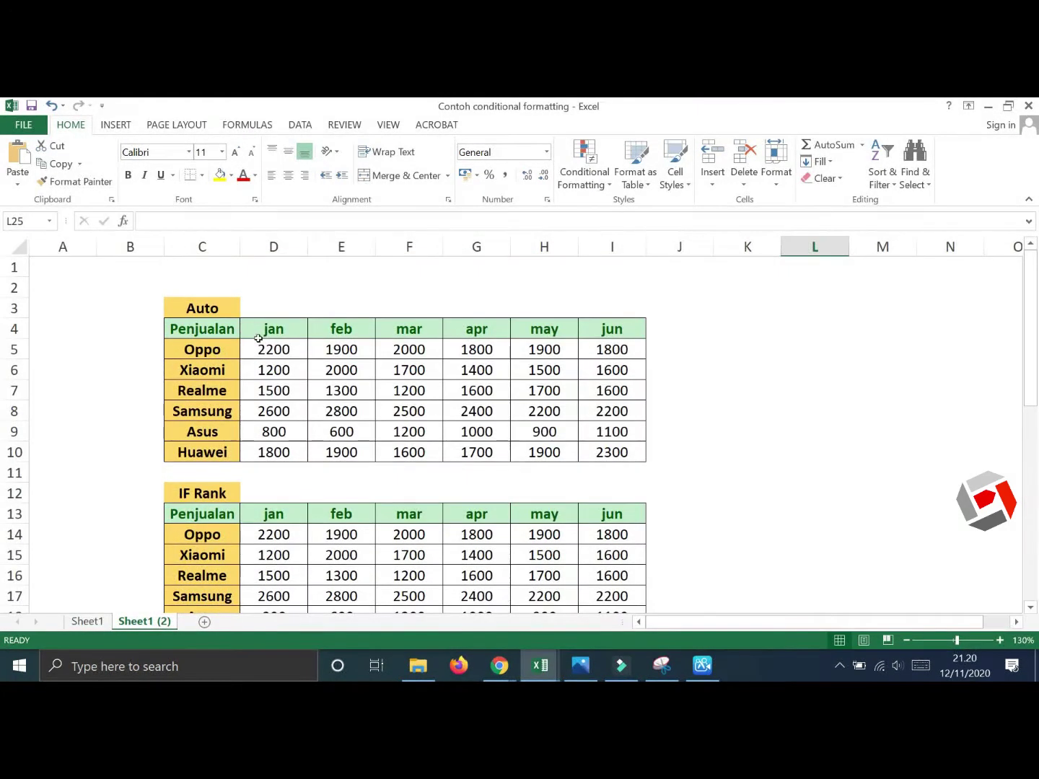
{"action": "scroll", "coordinate": [238, 352], "scroll_direction": "up", "scroll_amount": 2, "text": "ctrl"}
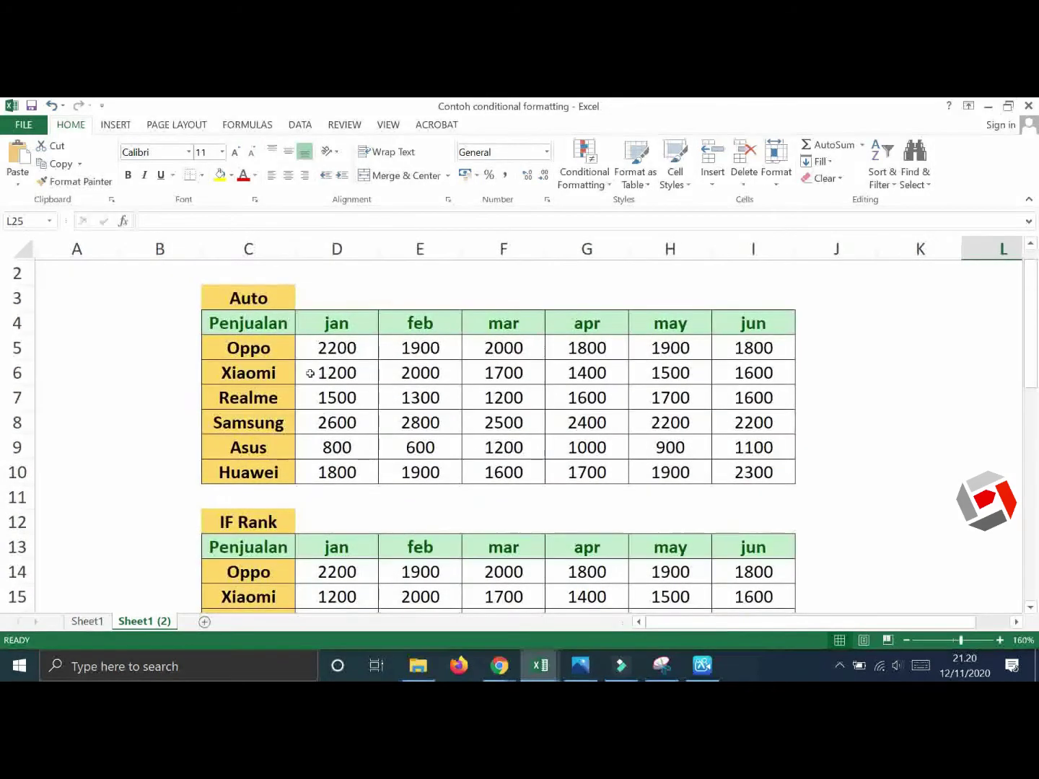
{"action": "left_click", "coordinate": [342, 347]}
{"action": "left_click_drag", "start_coordinate": [338, 374], "coordinate": [335, 465]}
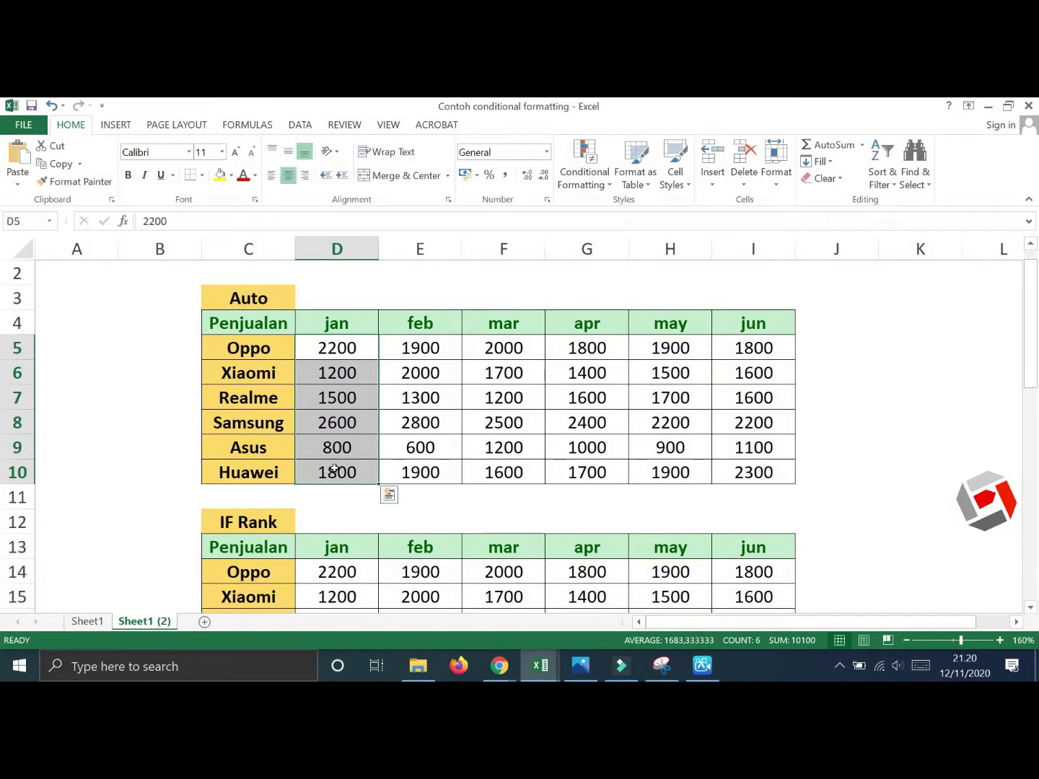
{"action": "left_click", "coordinate": [596, 180]}
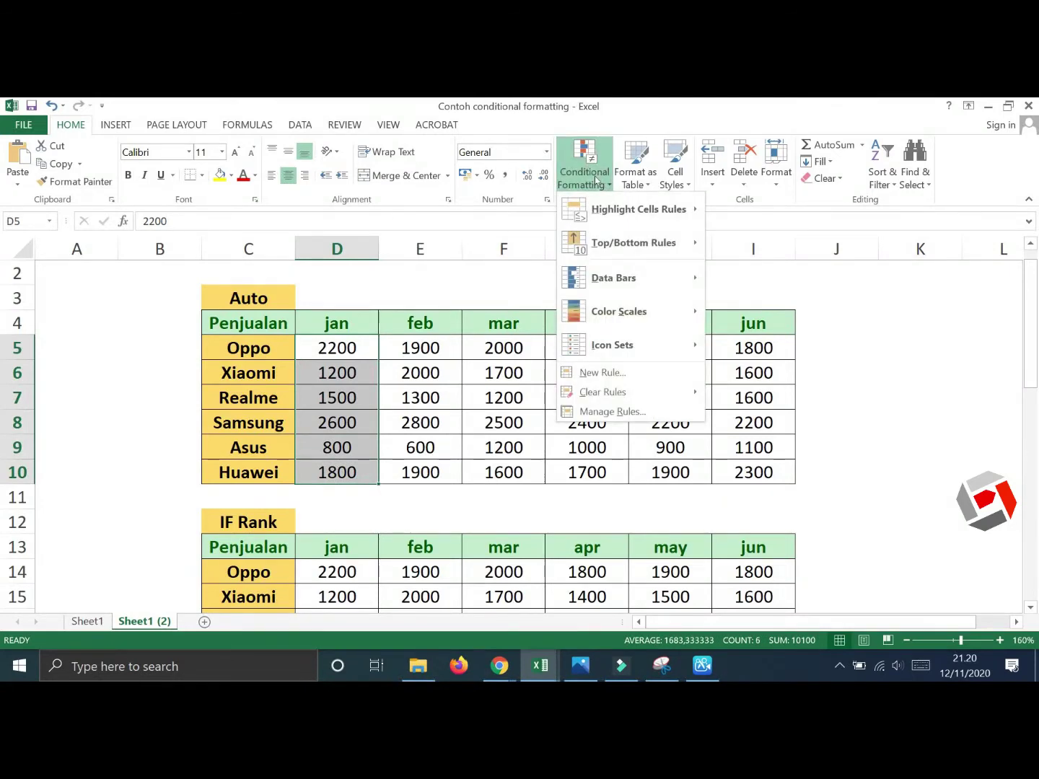
{"action": "mouse_move", "coordinate": [646, 311]}
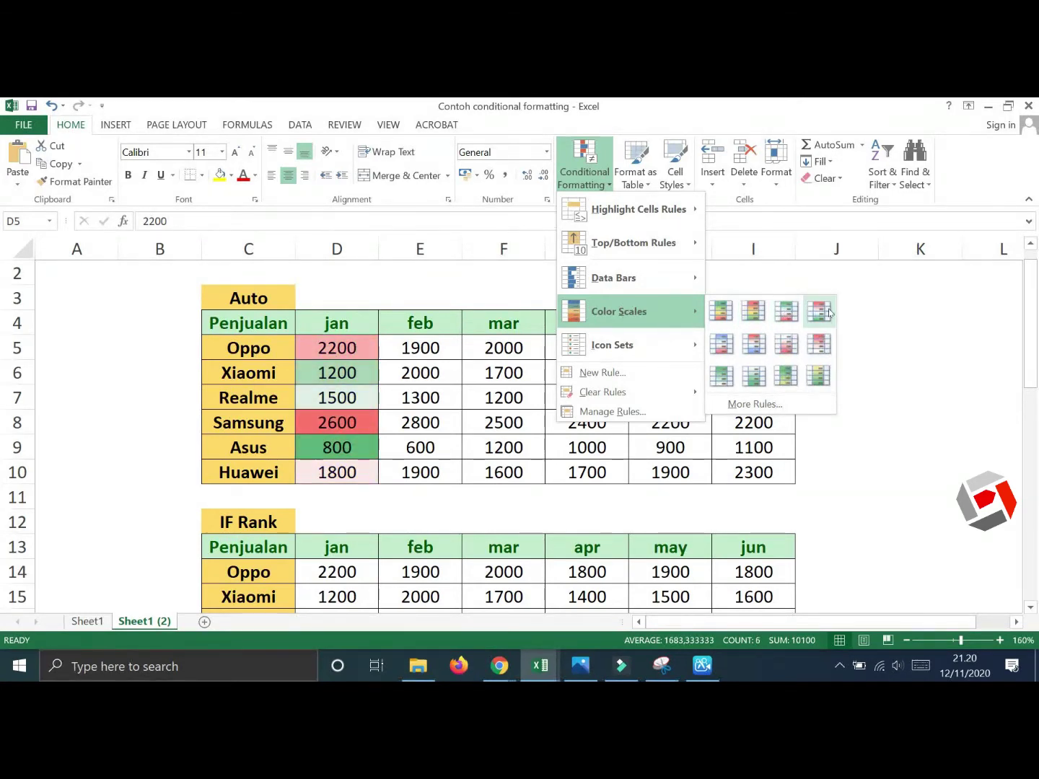
{"action": "left_click", "coordinate": [754, 345]}
Apply the 5 Ratings bar icon set to the feb sales in E5:E10 of the Auto table.
{"action": "left_click_drag", "start_coordinate": [432, 347], "coordinate": [423, 474]}
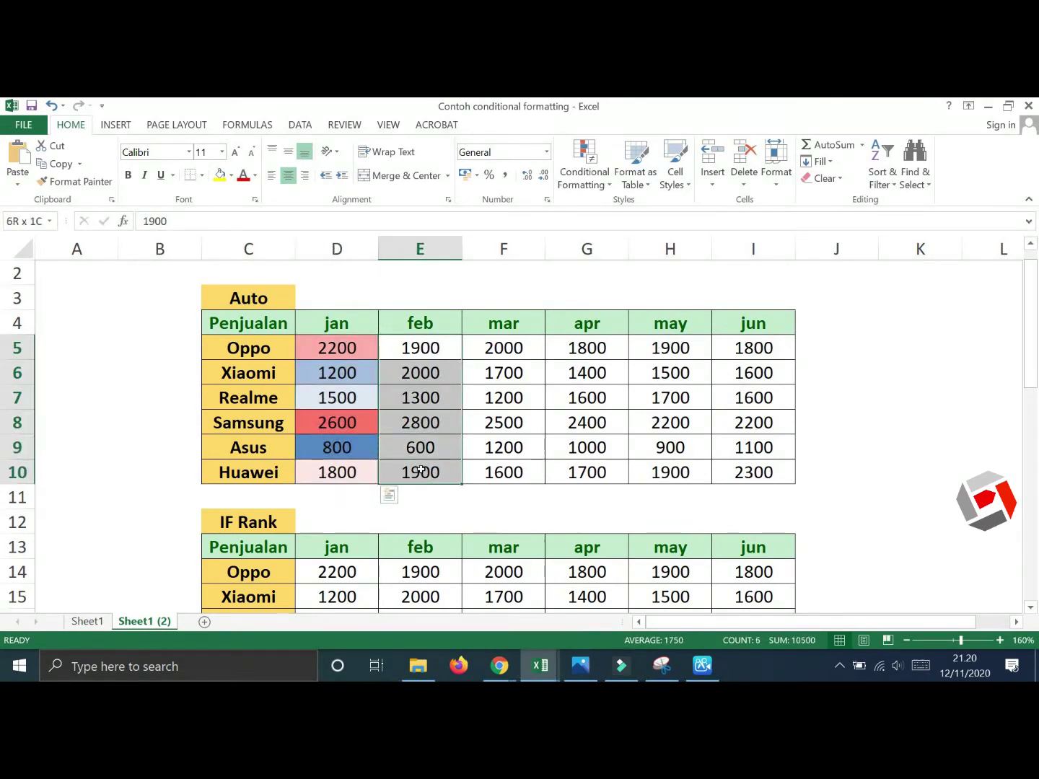
{"action": "left_click", "coordinate": [598, 190]}
{"action": "mouse_move", "coordinate": [658, 344]}
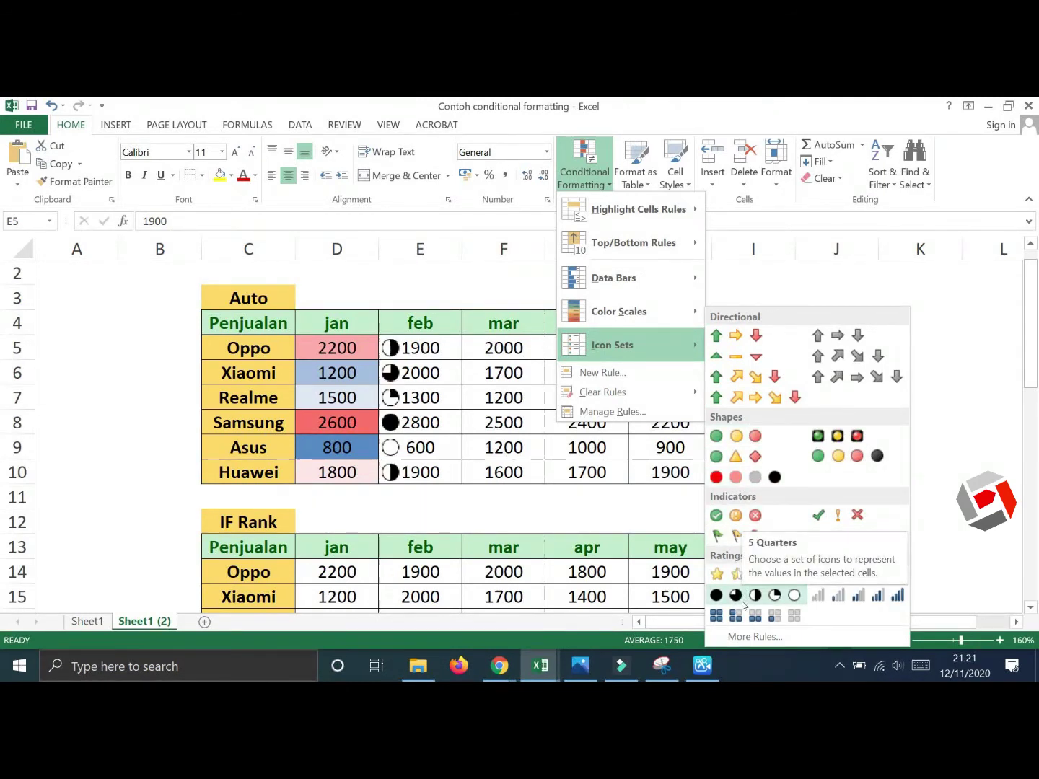
{"action": "left_click", "coordinate": [854, 605]}
{"action": "left_click", "coordinate": [553, 289]}
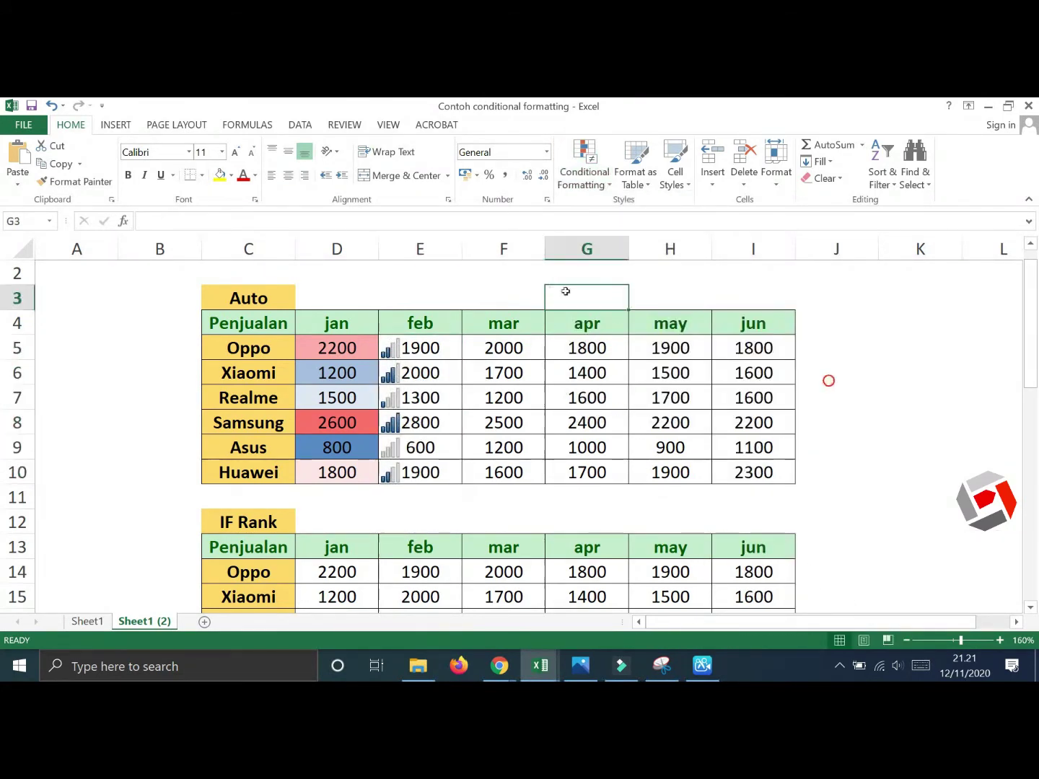
Apply the Red-Yellow-Green color scale to the mar sales in F5:F10 of the Auto table.
{"action": "left_click_drag", "start_coordinate": [505, 350], "coordinate": [516, 475]}
{"action": "left_click", "coordinate": [599, 185]}
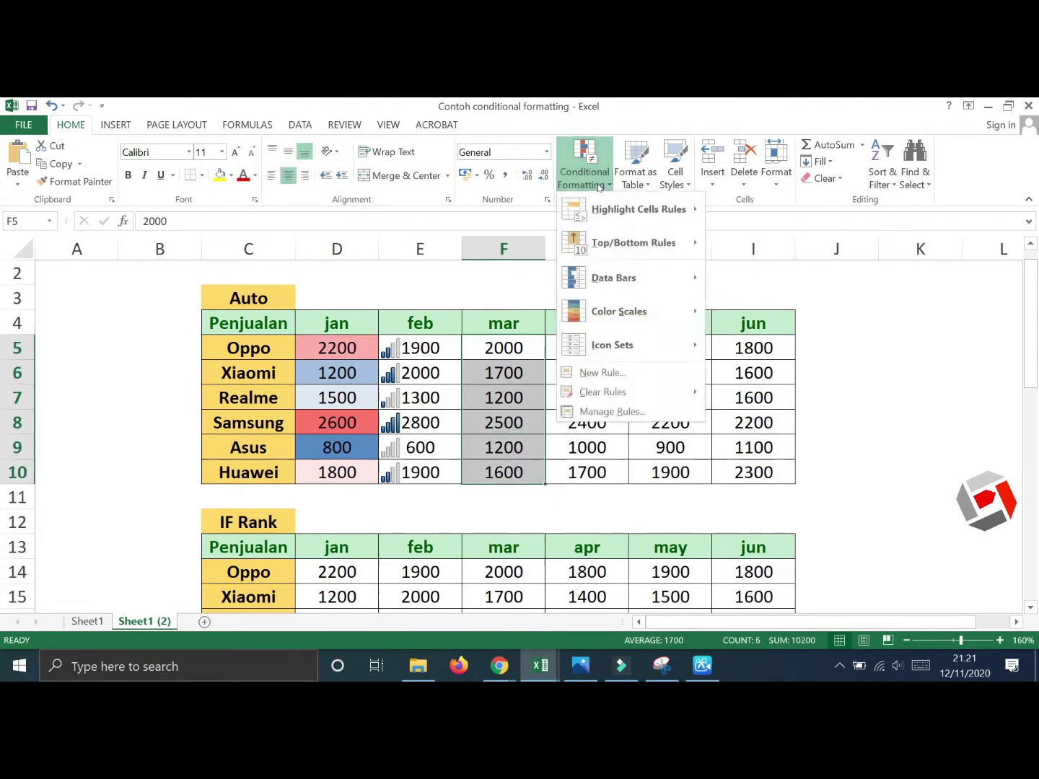
{"action": "left_click", "coordinate": [754, 309]}
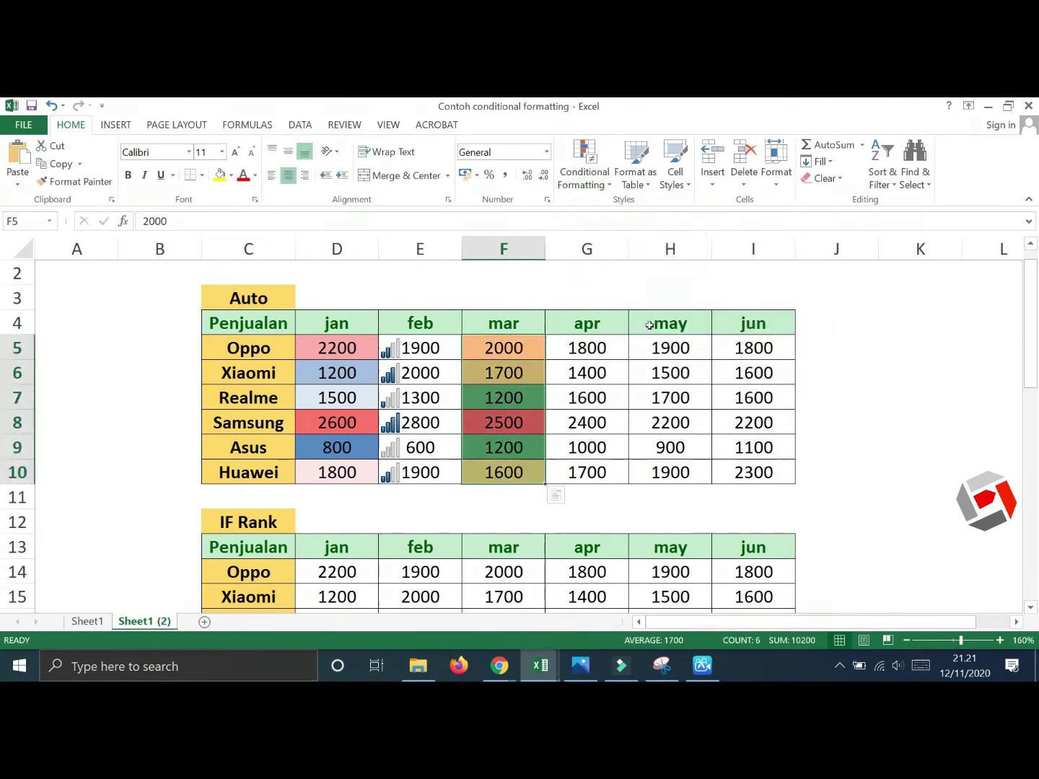
Apply the uncircled check, exclamation and cross icon set to the apr sales in G5:G10.
{"action": "left_click_drag", "start_coordinate": [587, 348], "coordinate": [594, 472]}
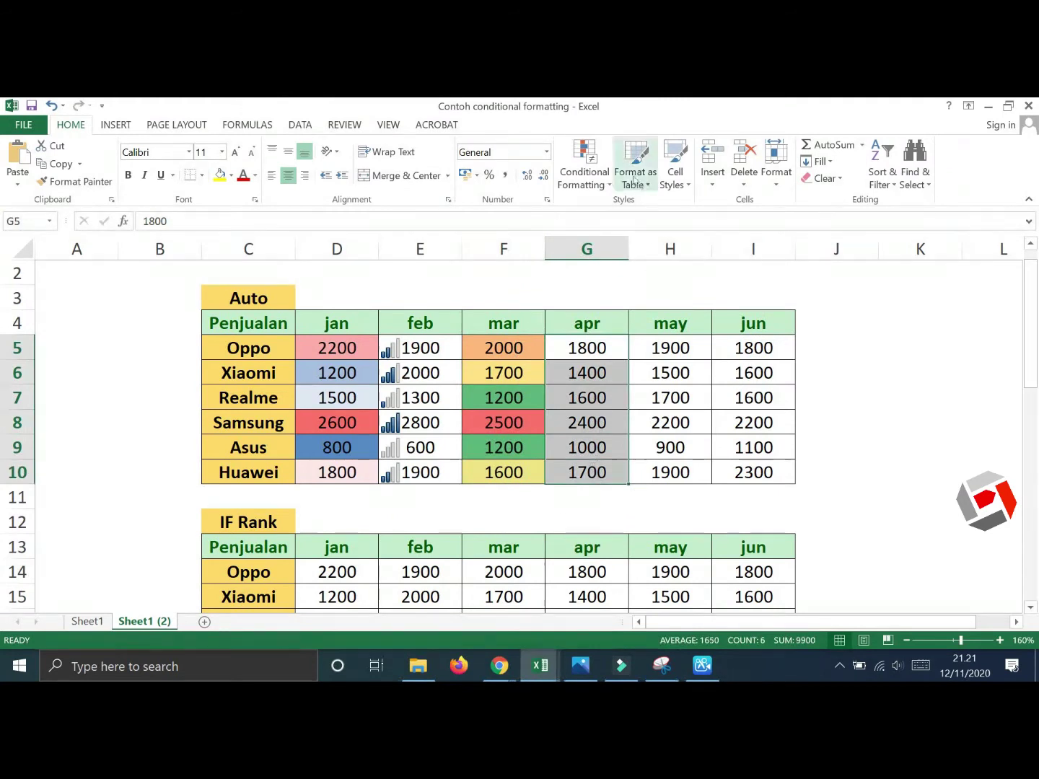
{"action": "left_click", "coordinate": [585, 172]}
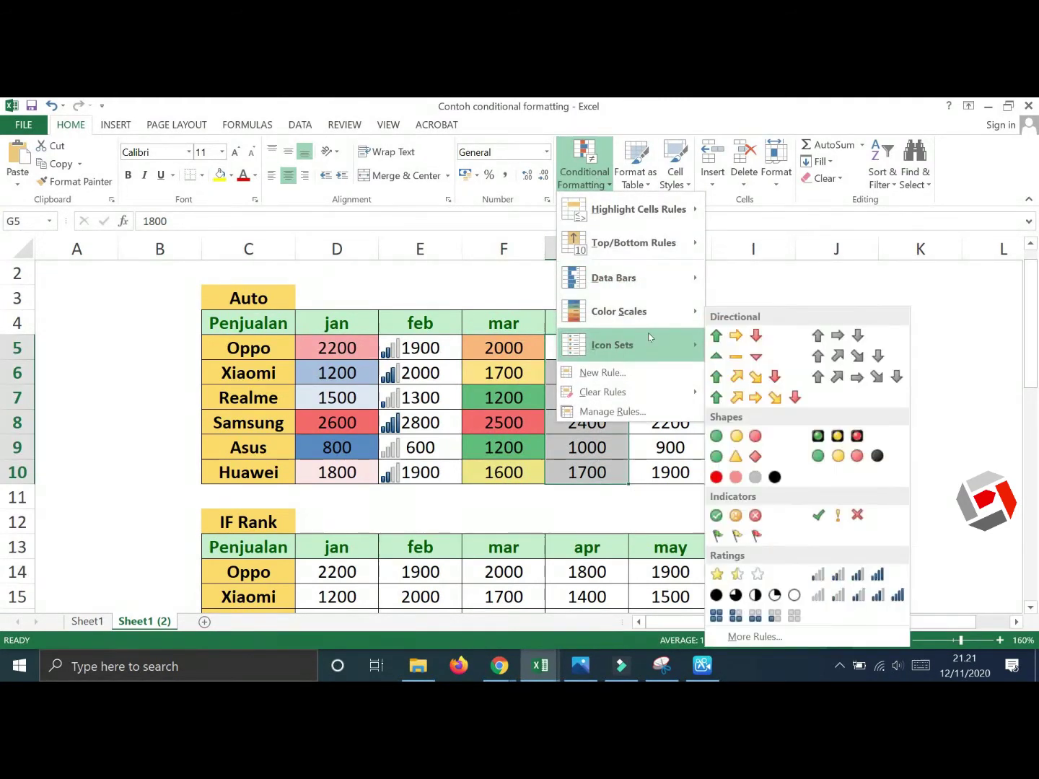
{"action": "left_click", "coordinate": [841, 520]}
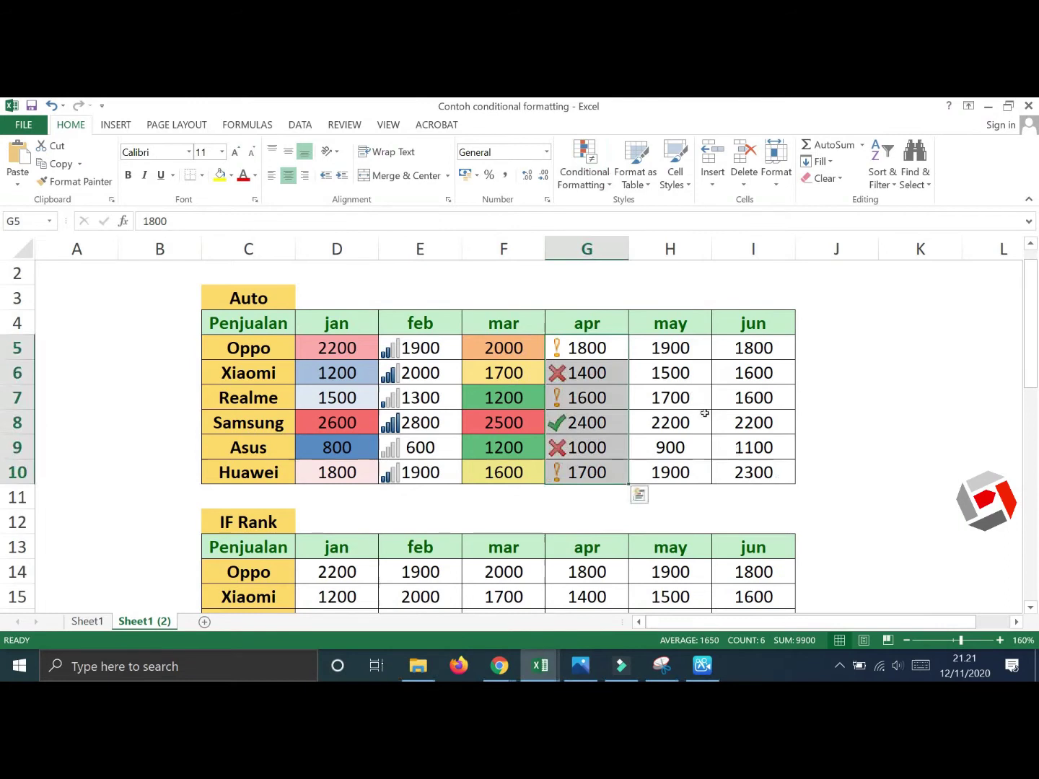
Add purple gradient-fill data bars to the may sales in H5:H10 of the Auto table.
{"action": "left_click", "coordinate": [667, 360]}
{"action": "left_click_drag", "start_coordinate": [667, 363], "coordinate": [670, 473]}
{"action": "left_click", "coordinate": [584, 173]}
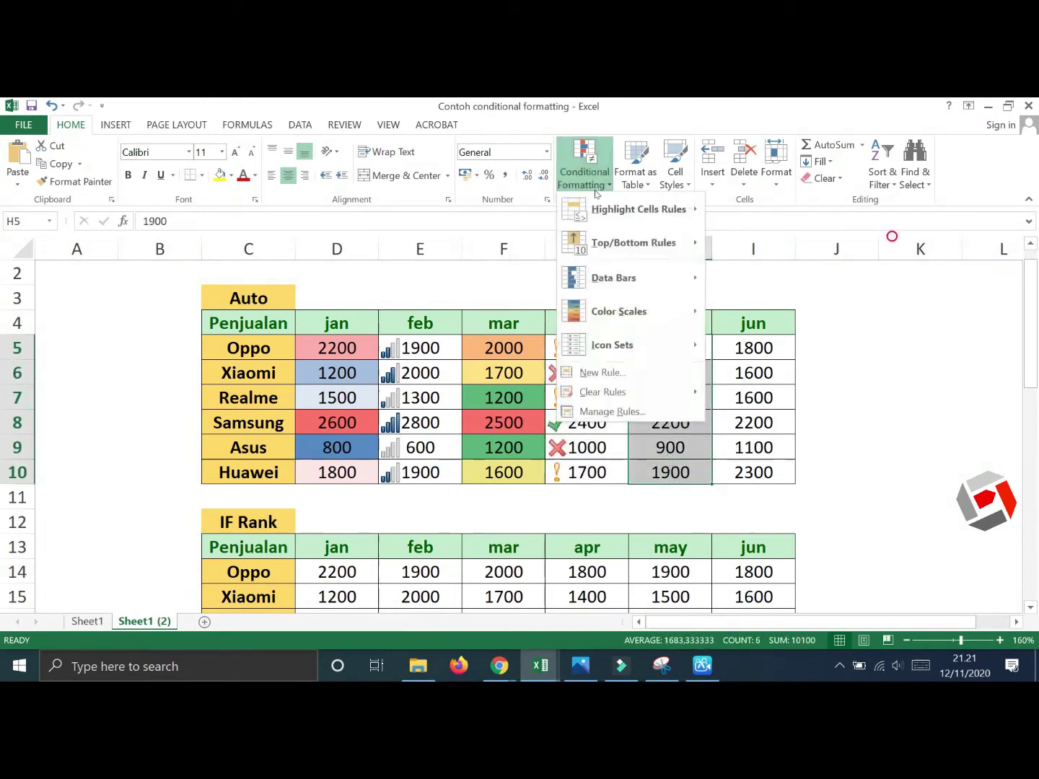
{"action": "mouse_move", "coordinate": [639, 272]}
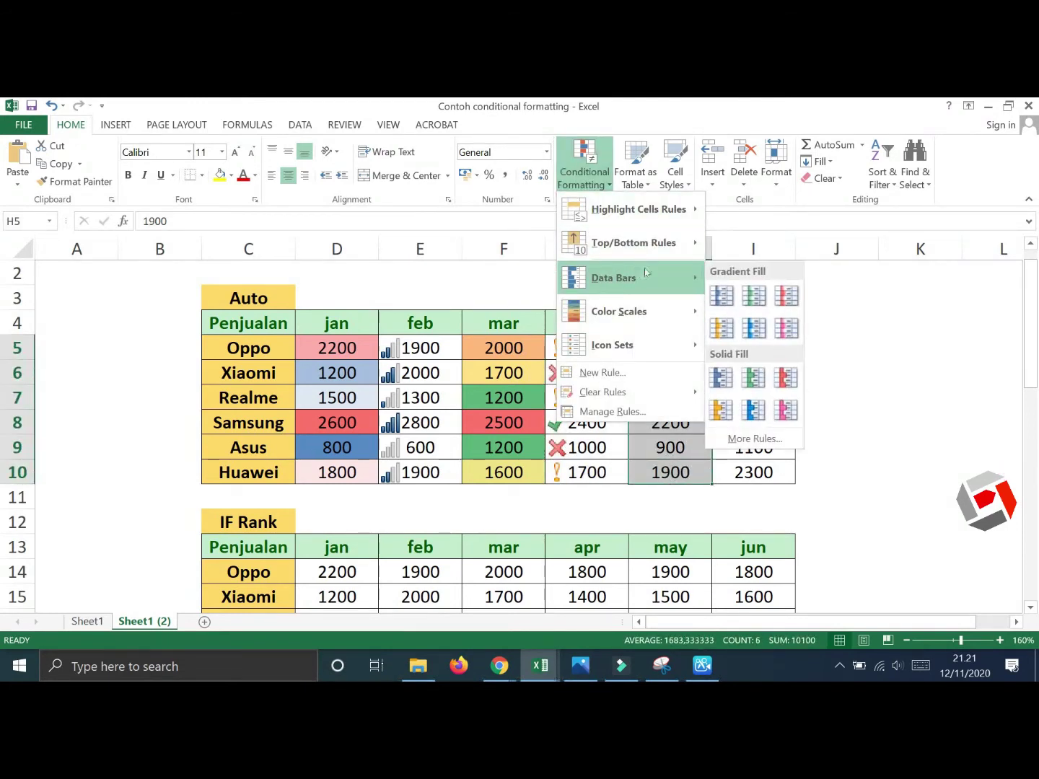
{"action": "left_click", "coordinate": [781, 327]}
Apply the rimmed three-traffic-lights icon set to the jun sales in I5:I10 of the Auto table.
{"action": "left_click_drag", "start_coordinate": [755, 345], "coordinate": [742, 473]}
{"action": "left_click", "coordinate": [603, 189]}
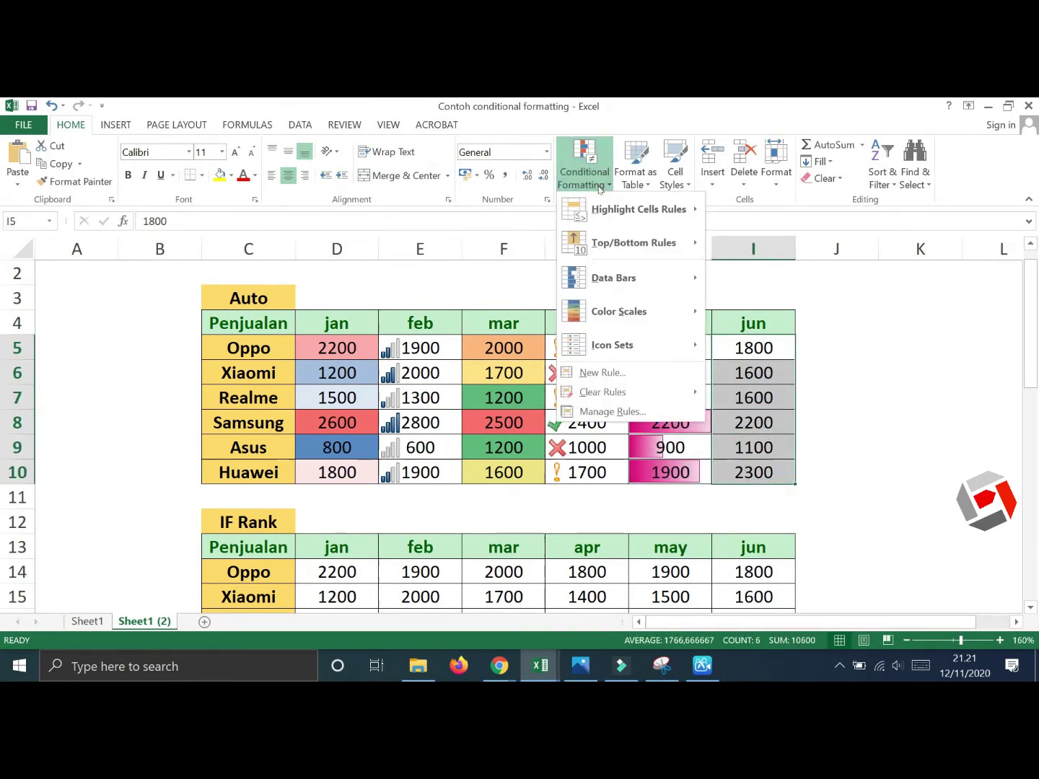
{"action": "mouse_move", "coordinate": [654, 275]}
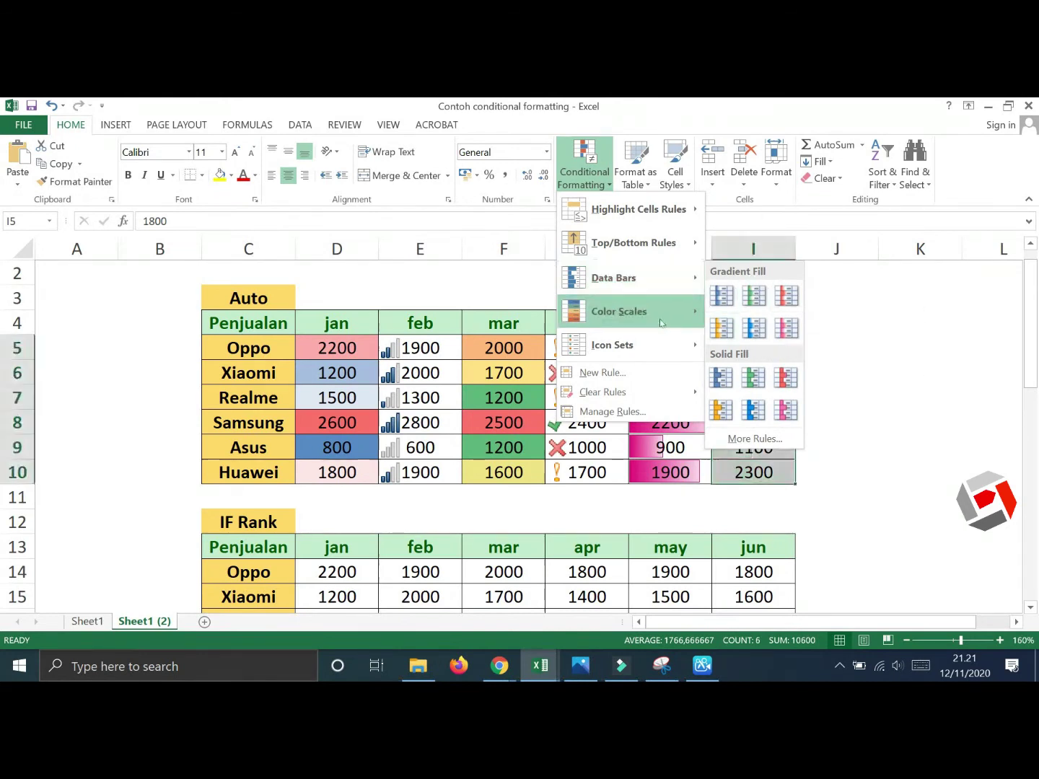
{"action": "mouse_move", "coordinate": [653, 323]}
{"action": "mouse_move", "coordinate": [633, 346]}
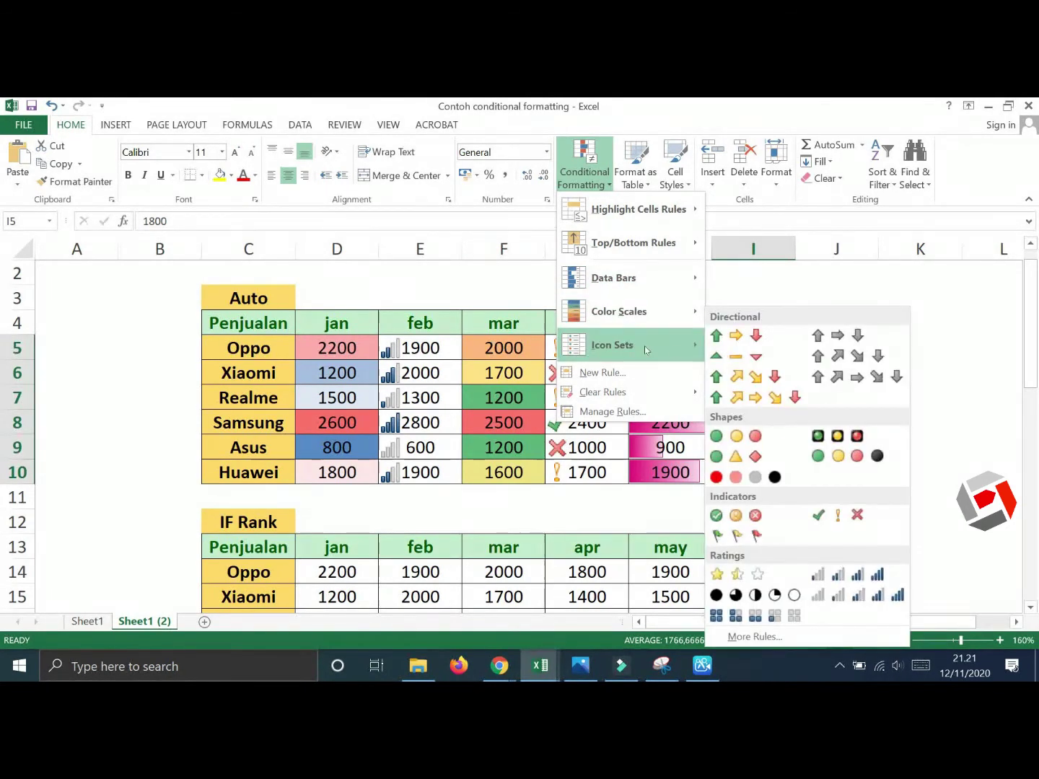
{"action": "left_click", "coordinate": [836, 439]}
{"action": "left_click", "coordinate": [867, 395]}
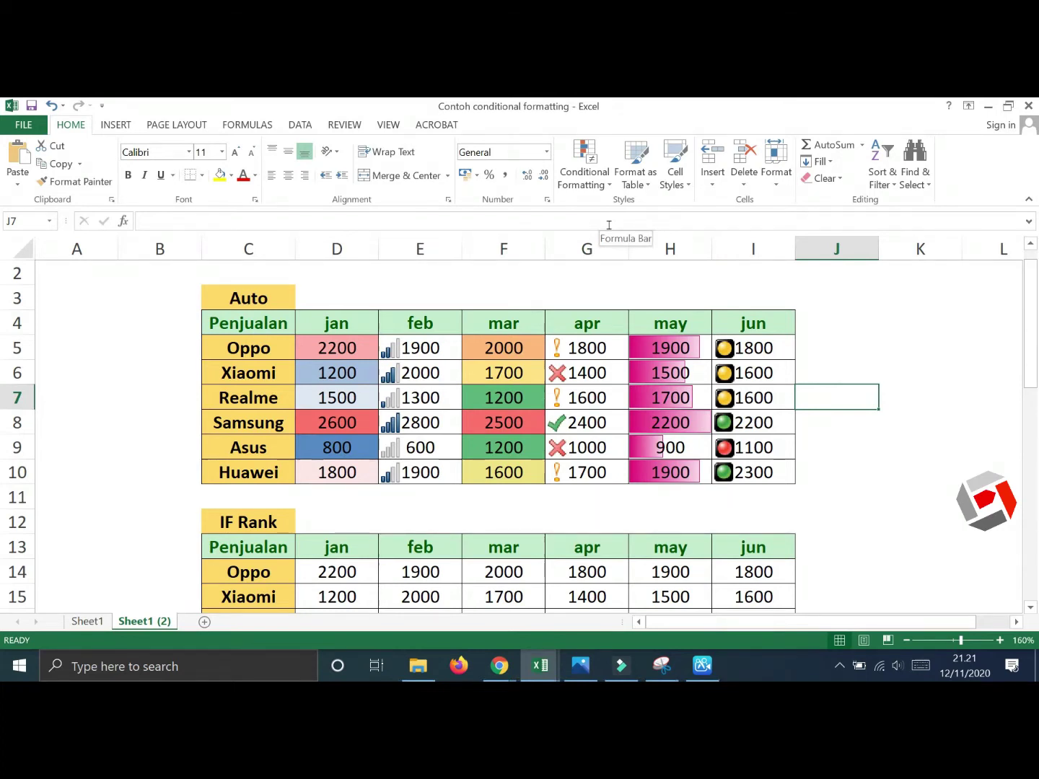
Examine the new formatting rule types and the conditions for Format only cells that contain, without creating a rule.
{"action": "left_click", "coordinate": [582, 184]}
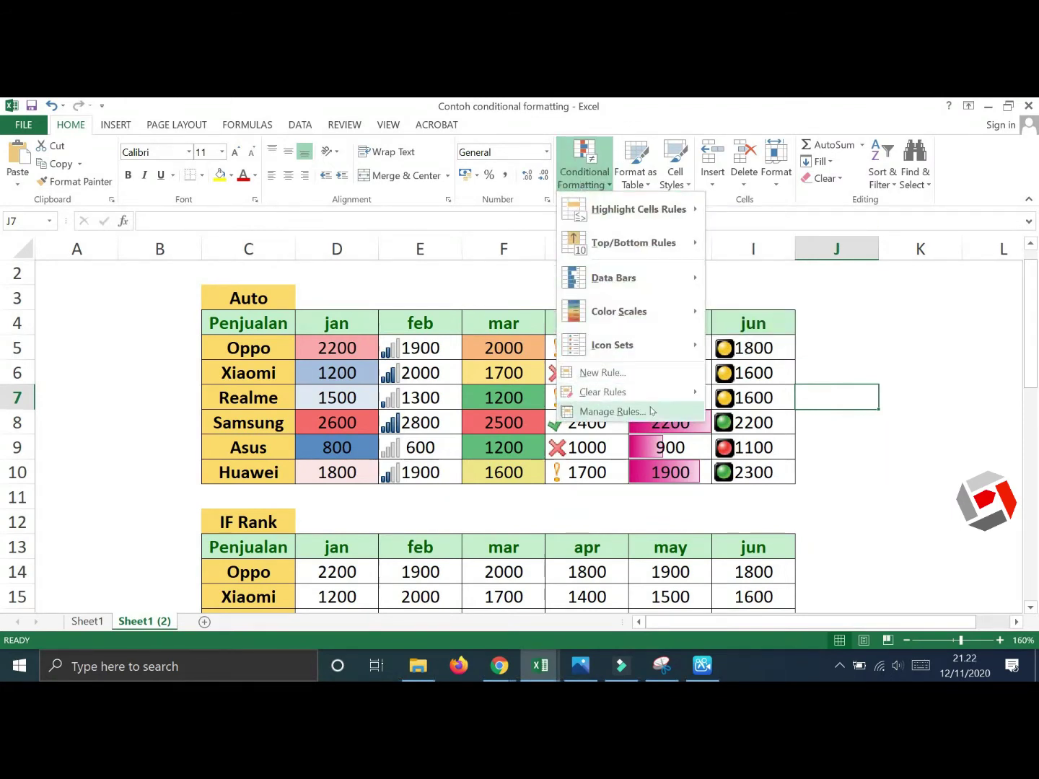
{"action": "left_click", "coordinate": [612, 413]}
{"action": "left_click_drag", "start_coordinate": [638, 286], "coordinate": [596, 303]}
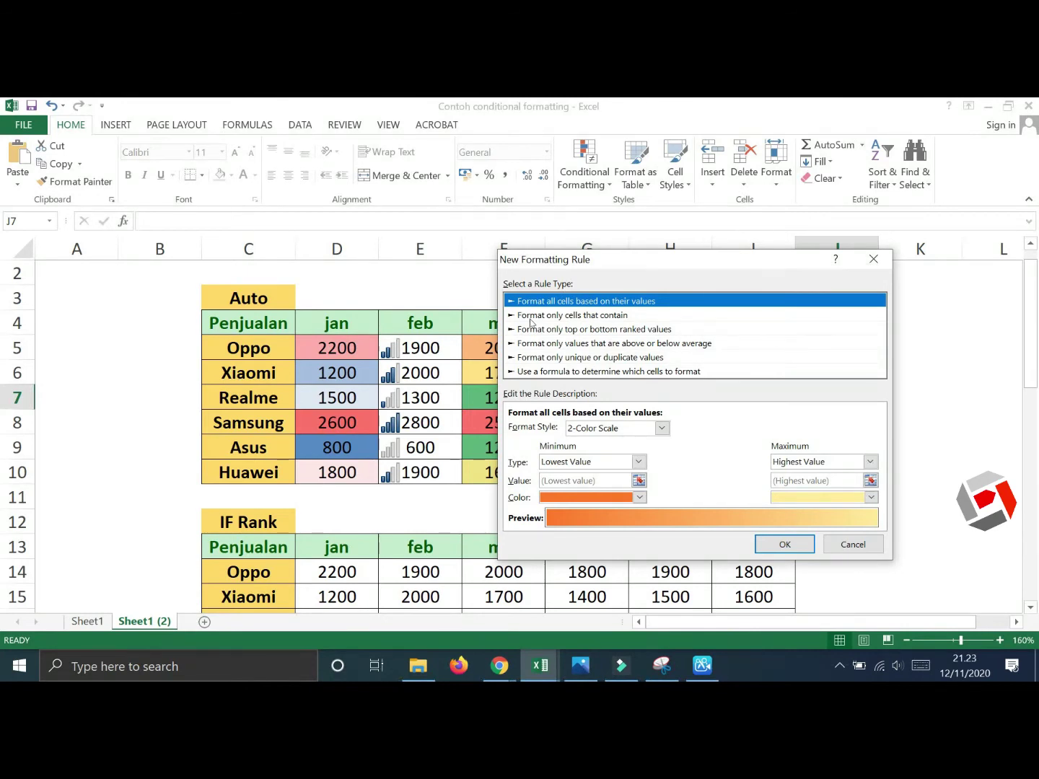
{"action": "left_click", "coordinate": [531, 318]}
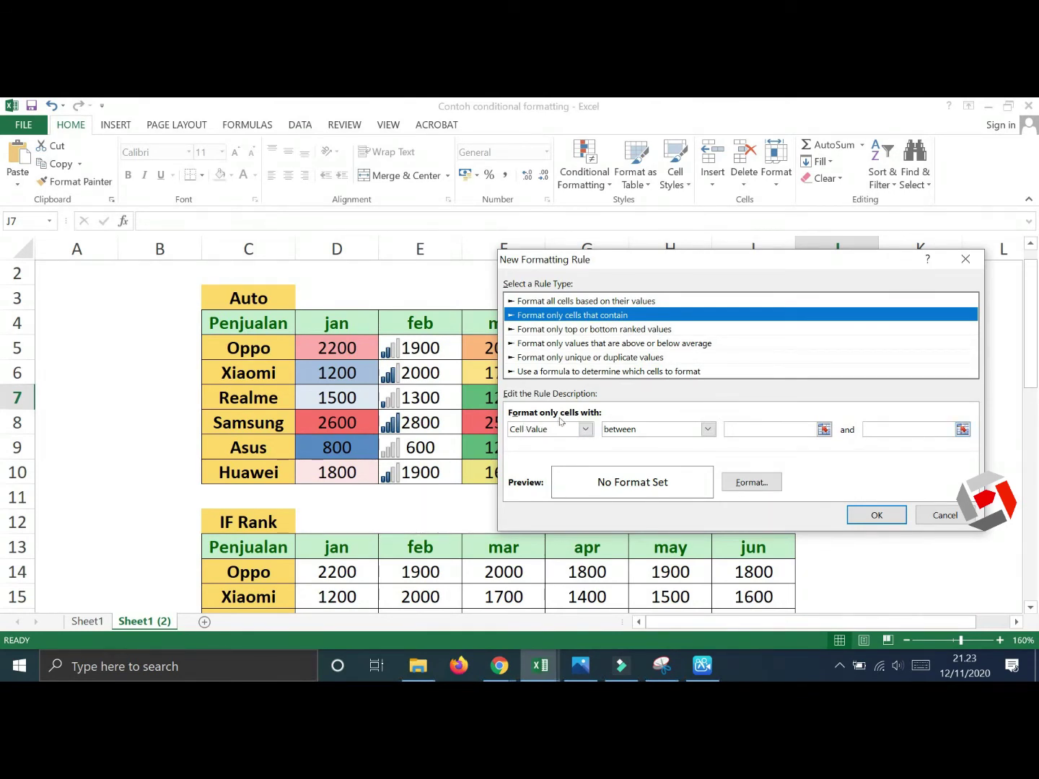
{"action": "left_click", "coordinate": [587, 429]}
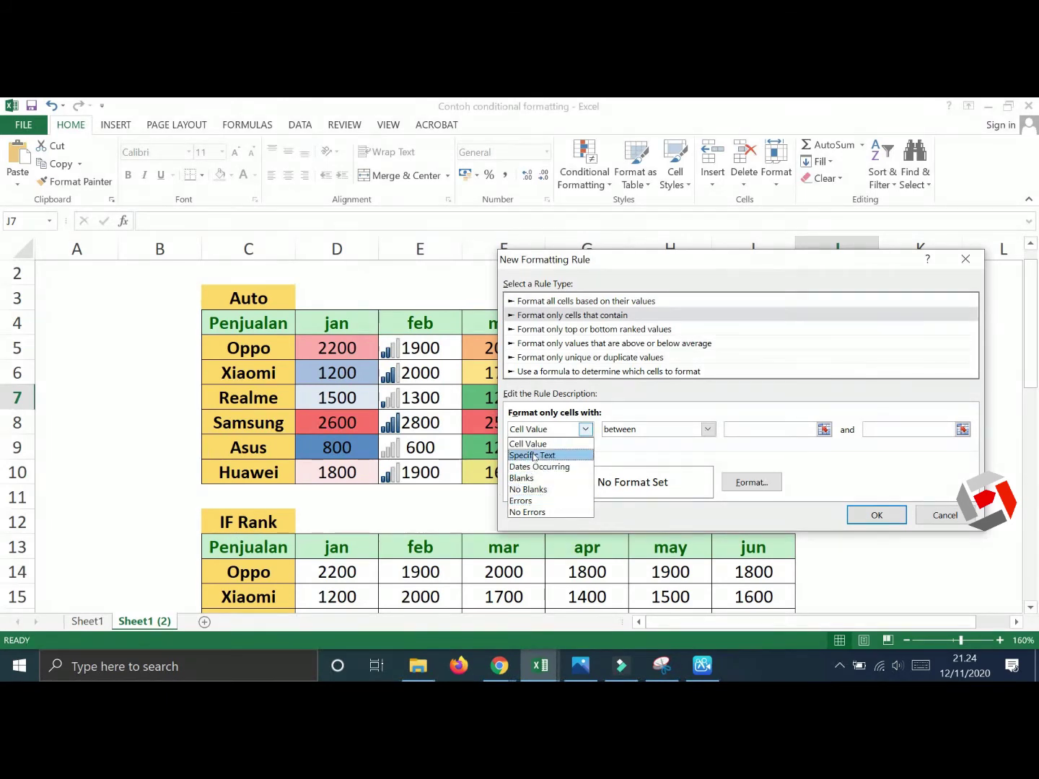
{"action": "left_click", "coordinate": [594, 405]}
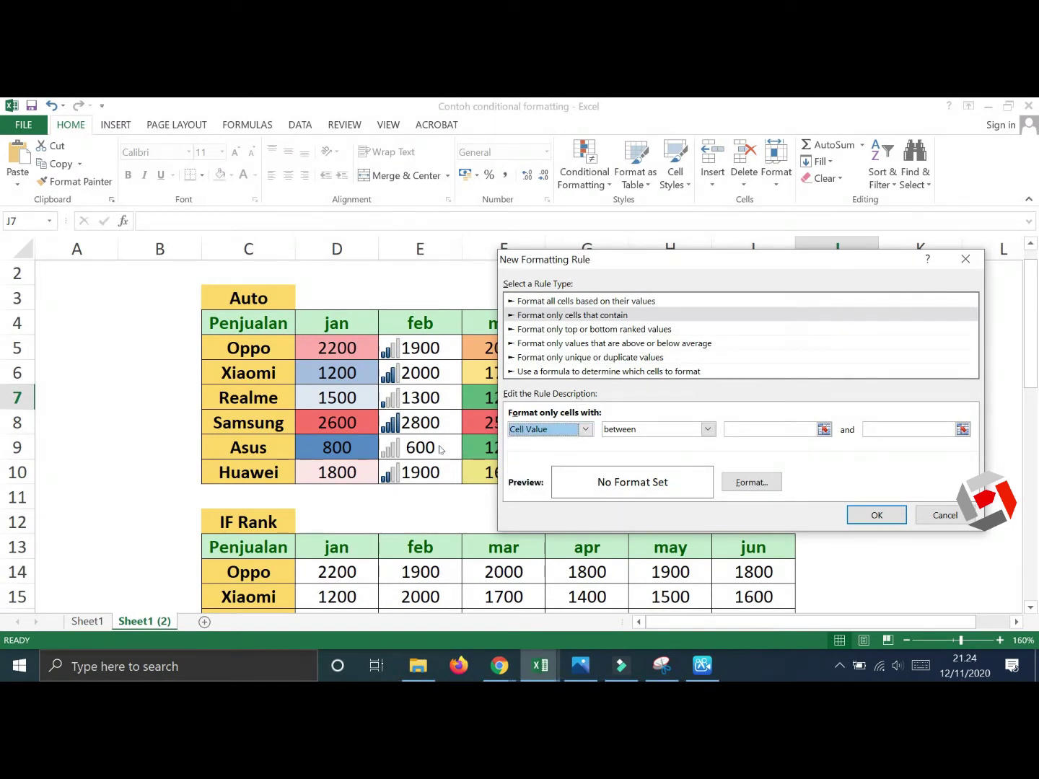
{"action": "key", "text": "Down"}
{"action": "key", "text": "Down"}
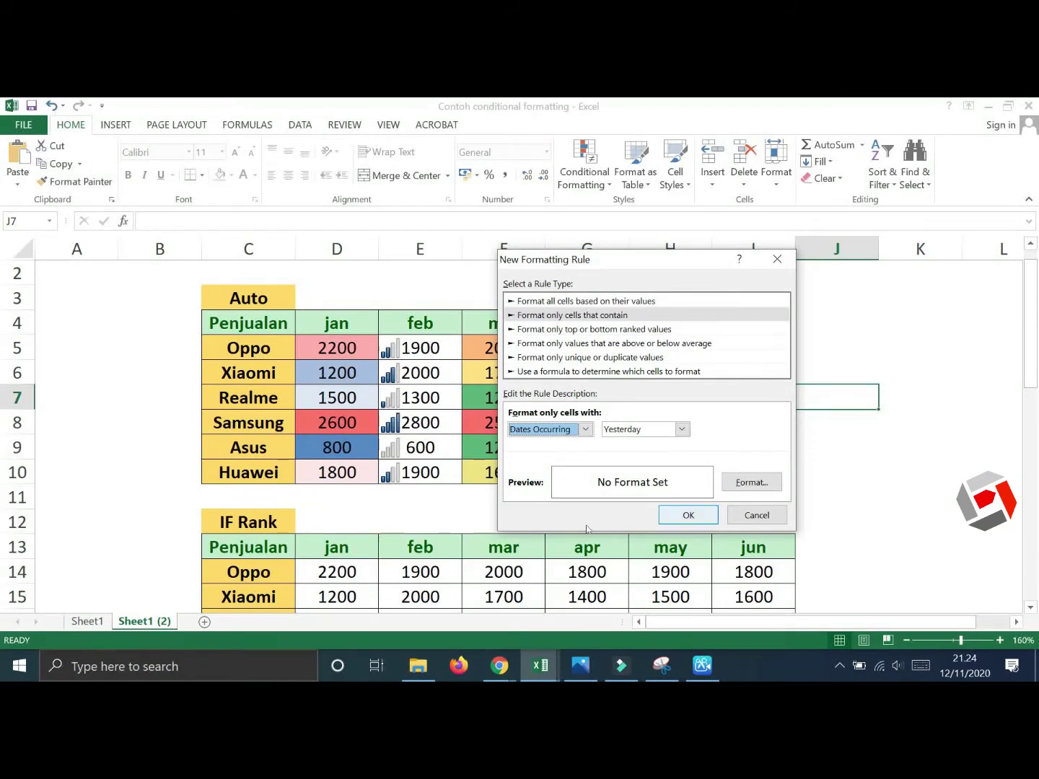
{"action": "key", "text": "Down"}
{"action": "key", "text": "Down"}
{"action": "key", "text": "Down"}
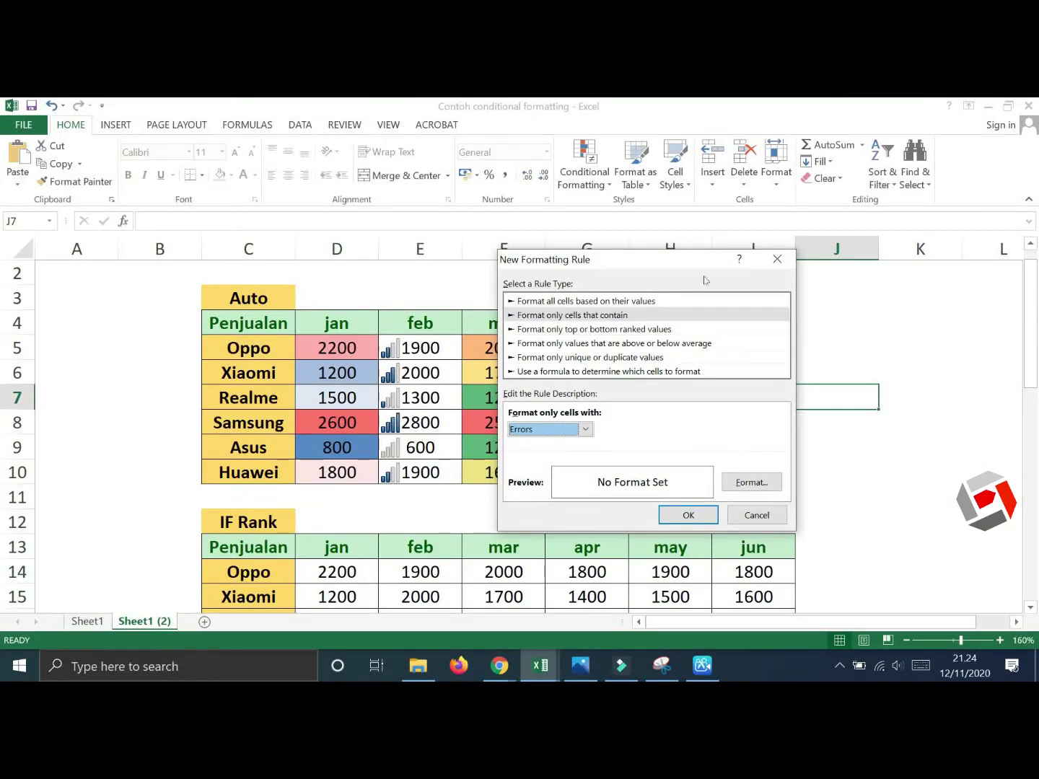
{"action": "left_click", "coordinate": [777, 259]}
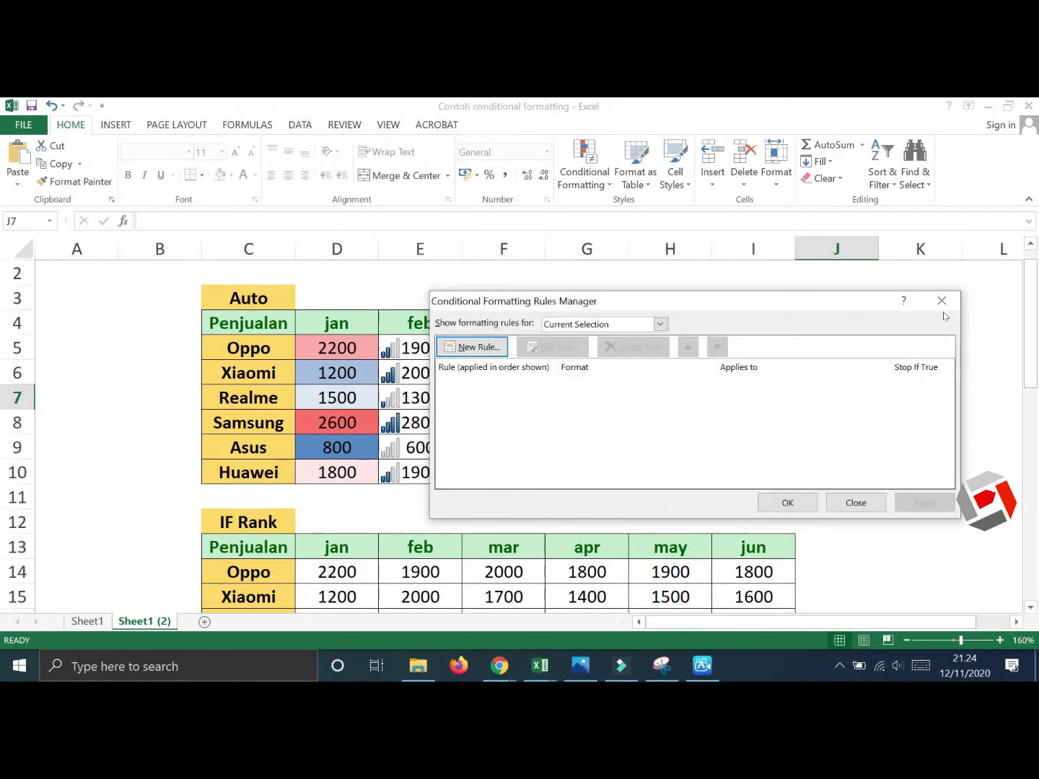
{"action": "left_click", "coordinate": [942, 302]}
Start a Format only cells that contain rule for the sales values in D14:I19 of the IF Rank table.
{"action": "scroll", "coordinate": [469, 426], "scroll_direction": "down", "scroll_amount": 3}
{"action": "scroll", "coordinate": [432, 418], "scroll_direction": "up", "scroll_amount": 1}
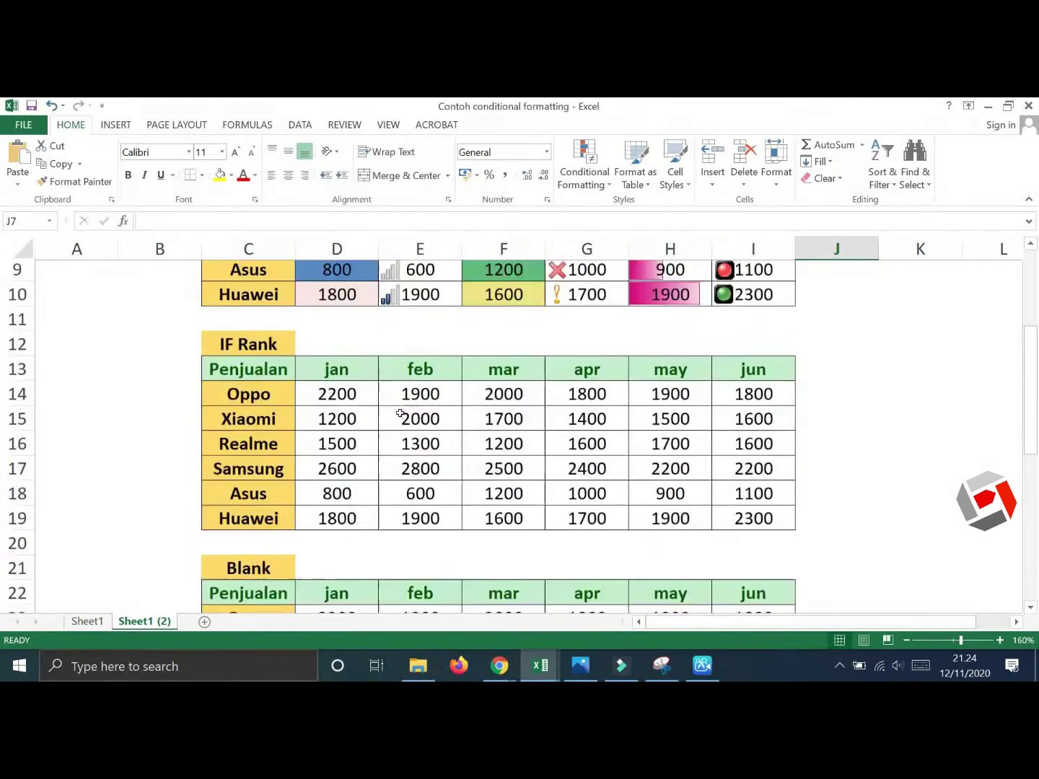
{"action": "scroll", "coordinate": [400, 414], "scroll_direction": "up", "scroll_amount": 1}
{"action": "left_click_drag", "start_coordinate": [317, 423], "coordinate": [749, 547]}
{"action": "left_click", "coordinate": [592, 181]}
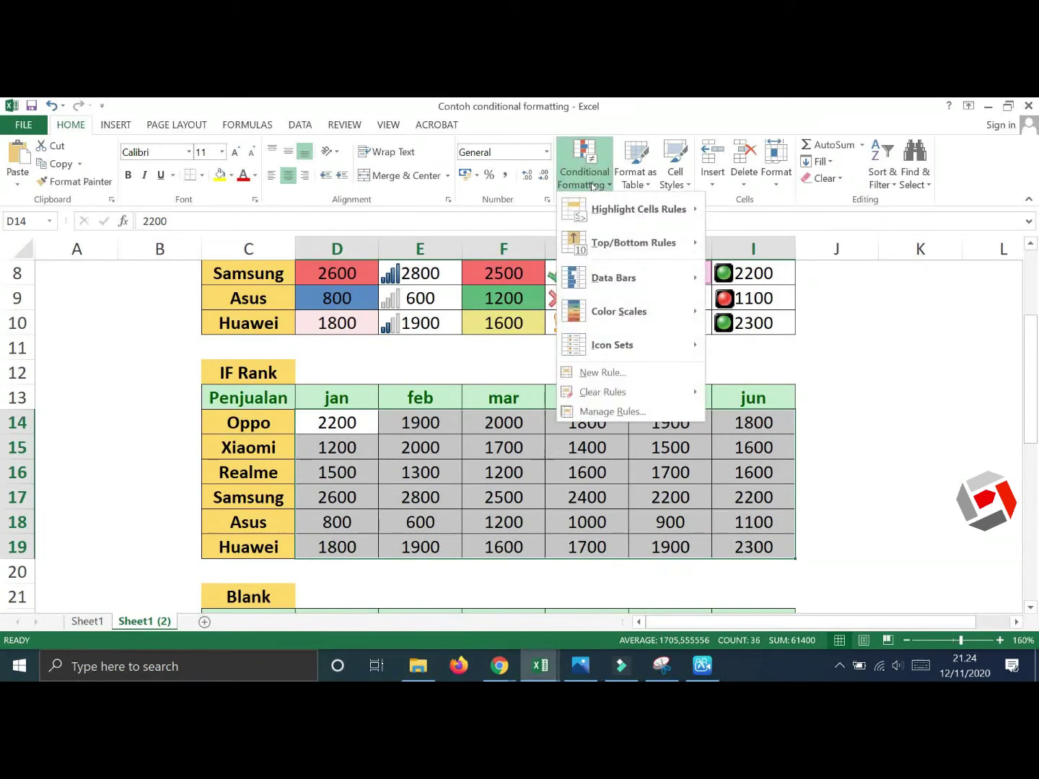
{"action": "left_click", "coordinate": [614, 413]}
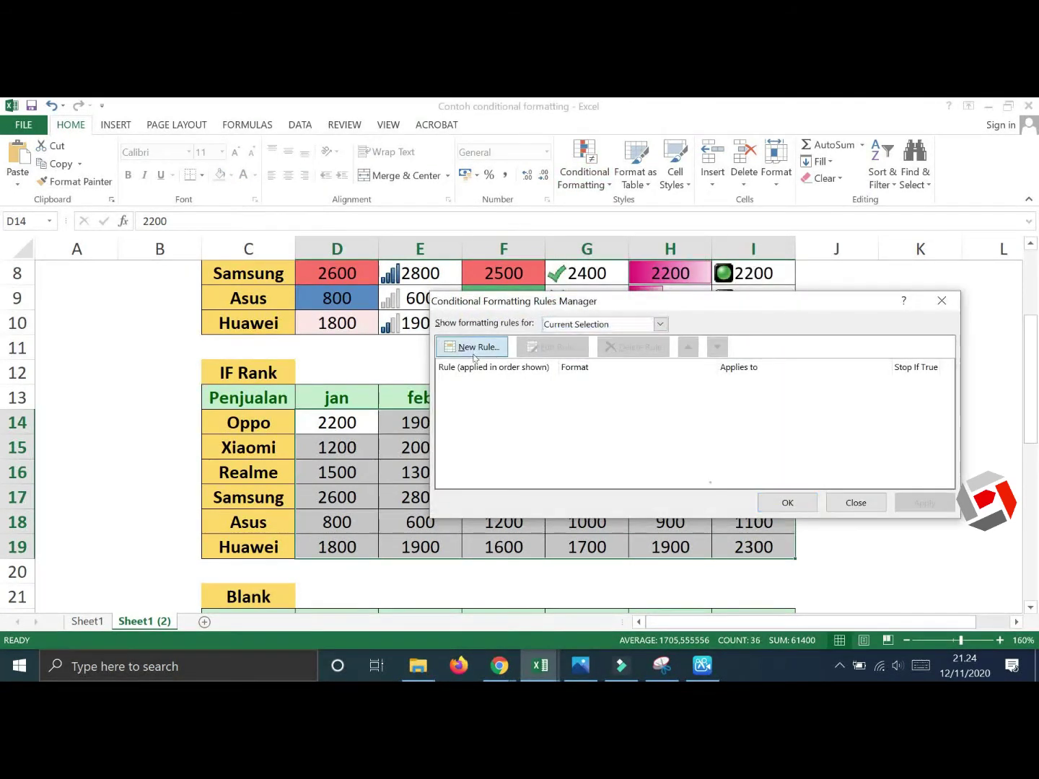
{"action": "left_click", "coordinate": [476, 348]}
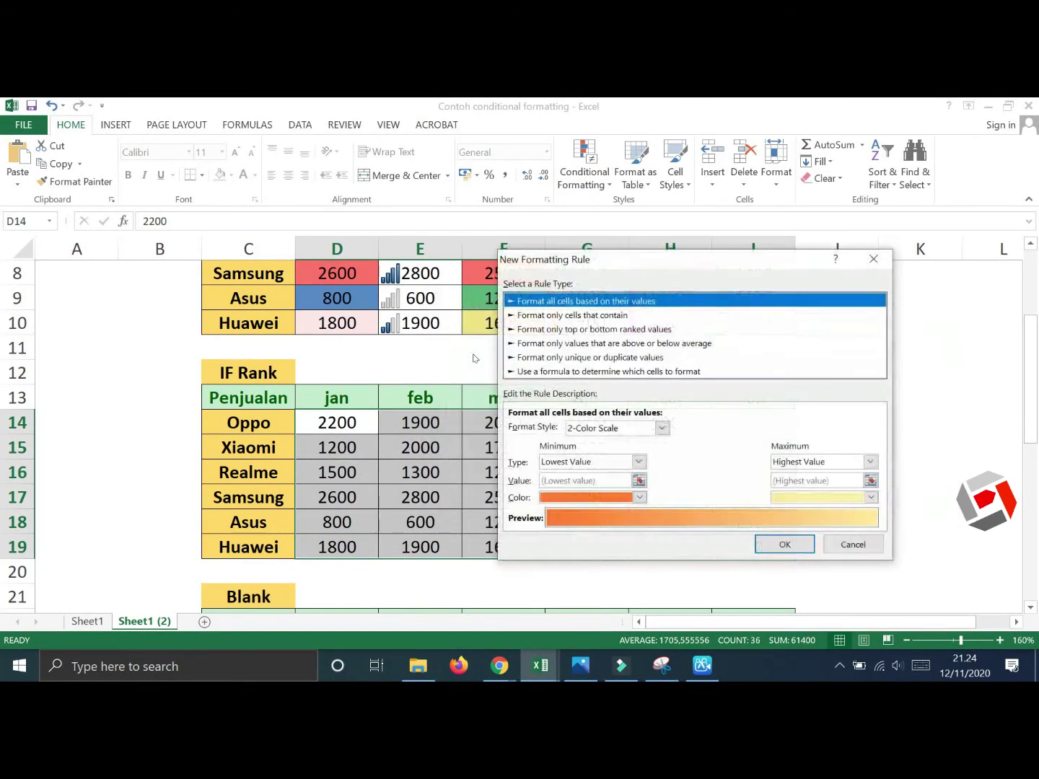
{"action": "left_click", "coordinate": [587, 317]}
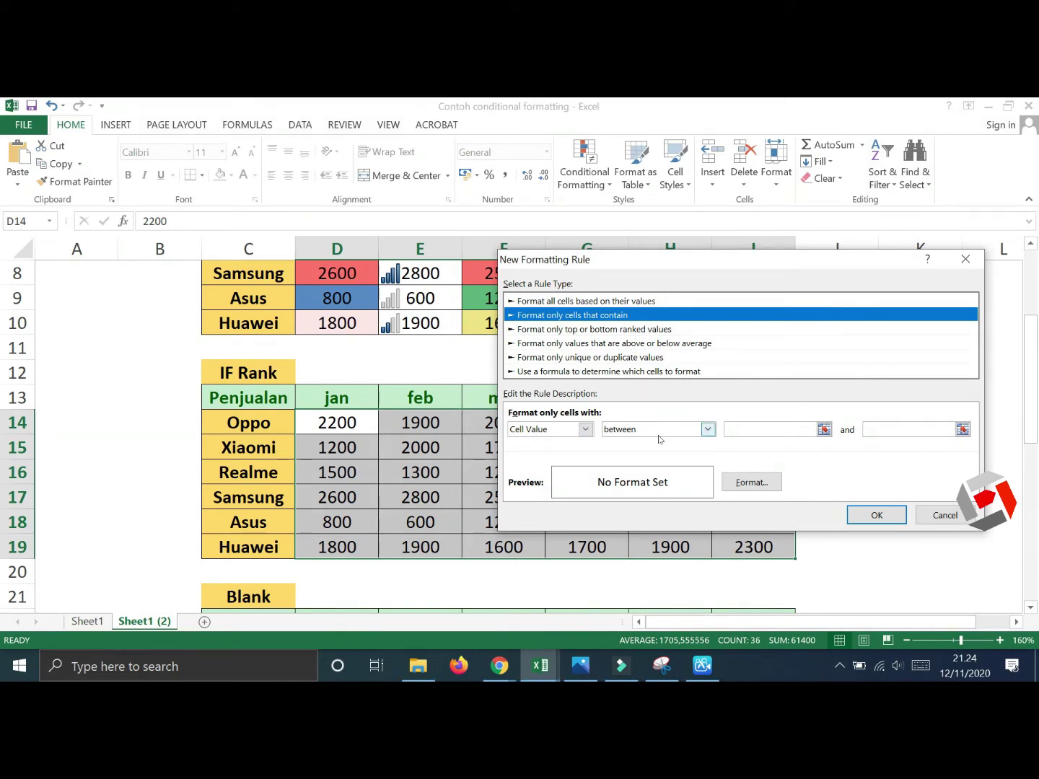
Set the rule's condition to cell values between 1500 and 200.
{"action": "left_click", "coordinate": [754, 431]}
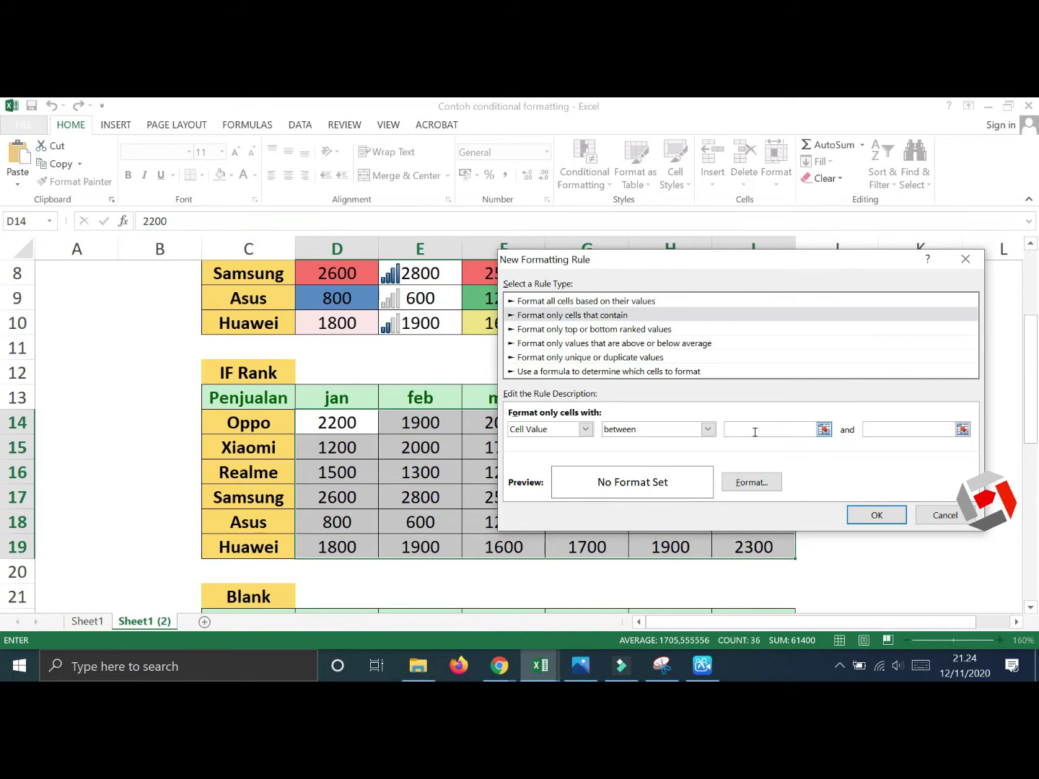
{"action": "type", "text": "1500"}
{"action": "left_click", "coordinate": [880, 426]}
{"action": "type", "text": "200"}
Give the IF Rank rule a bold italic font and a gold fill, and add it to the rule list.
{"action": "left_click", "coordinate": [753, 483]}
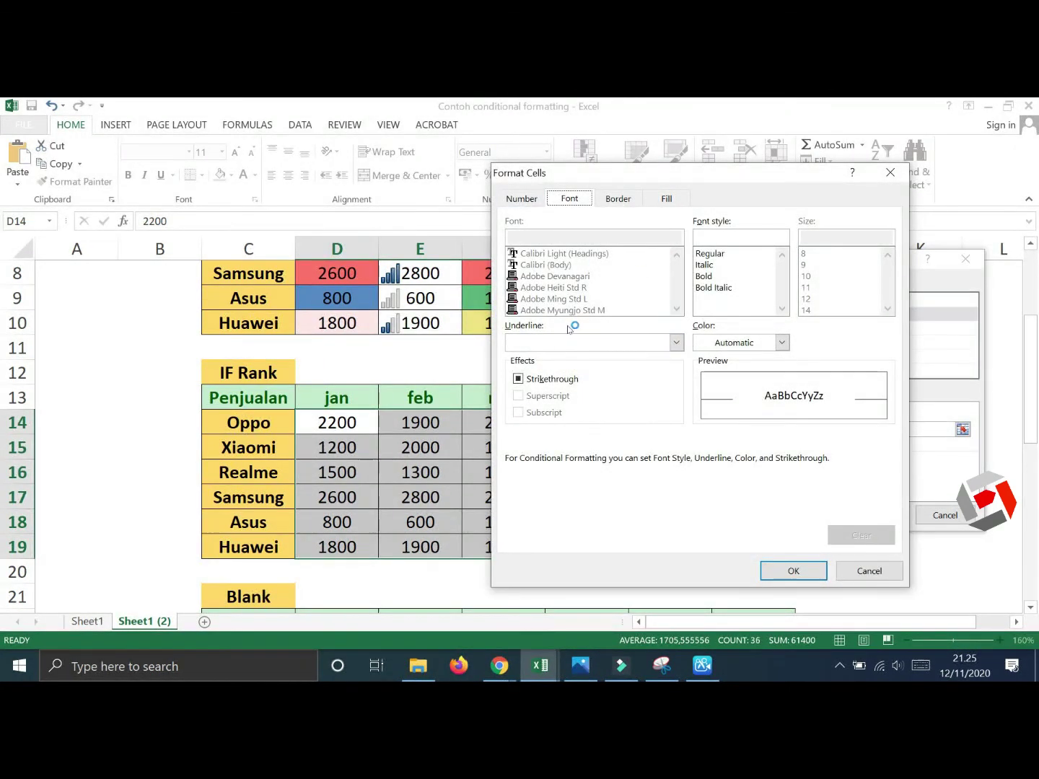
{"action": "left_click", "coordinate": [705, 277]}
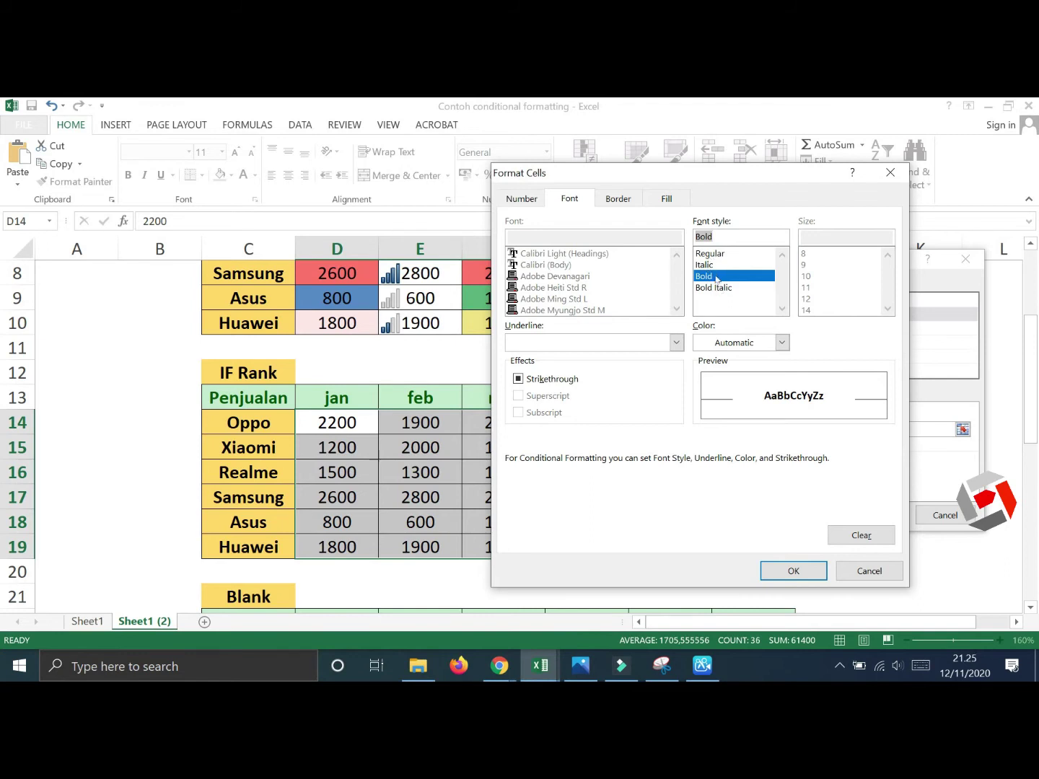
{"action": "left_click", "coordinate": [706, 265]}
{"action": "left_click", "coordinate": [711, 289]}
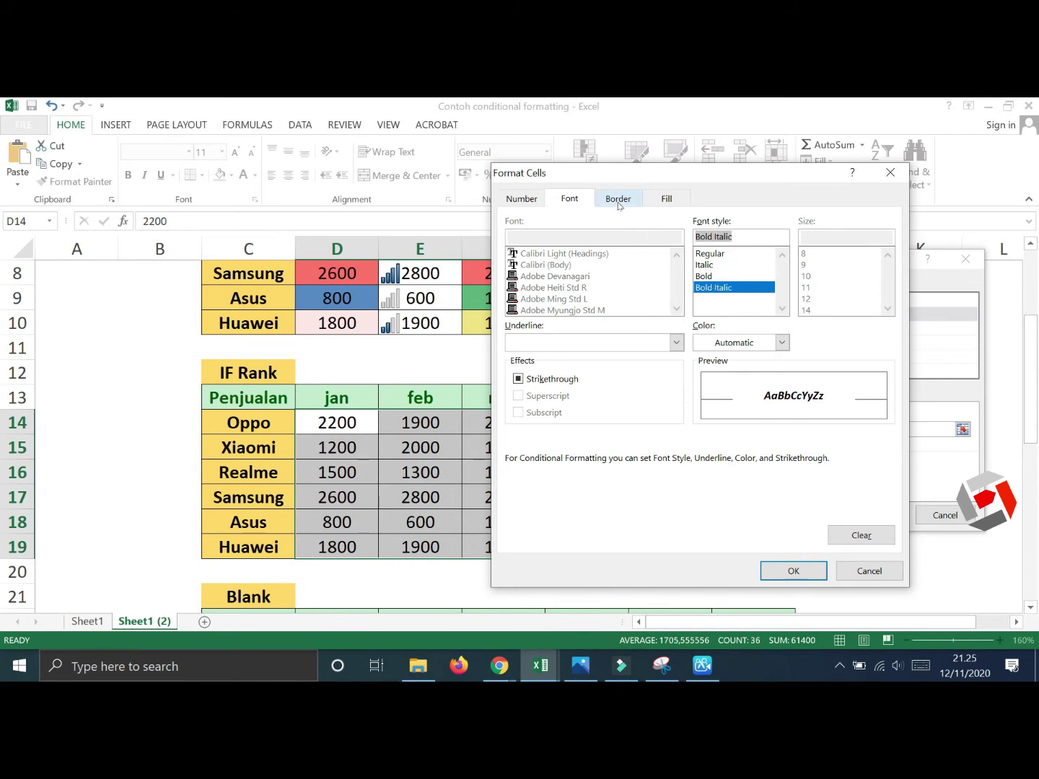
{"action": "left_click", "coordinate": [667, 199]}
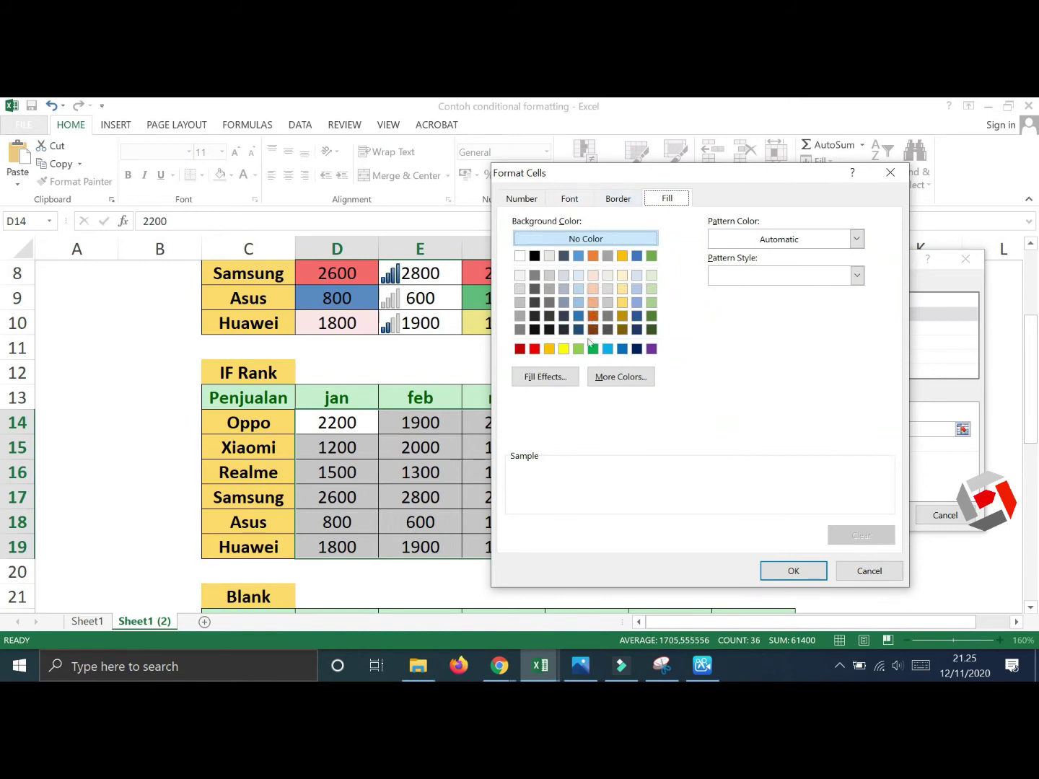
{"action": "left_click", "coordinate": [549, 349]}
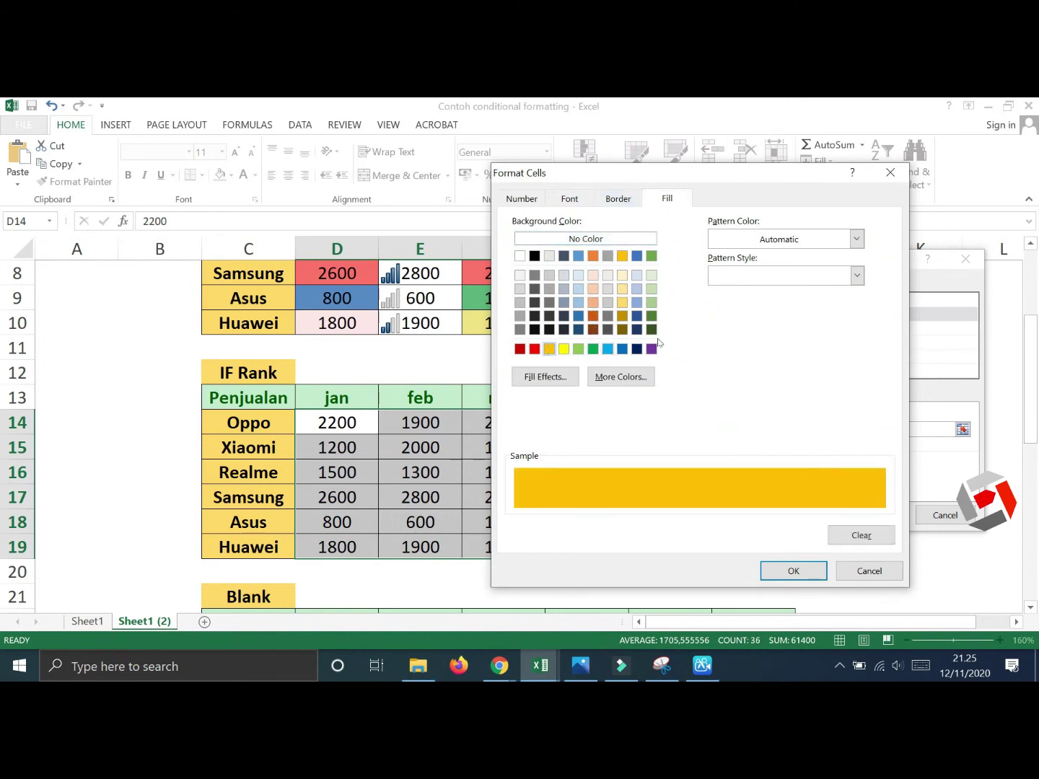
{"action": "left_click", "coordinate": [621, 205]}
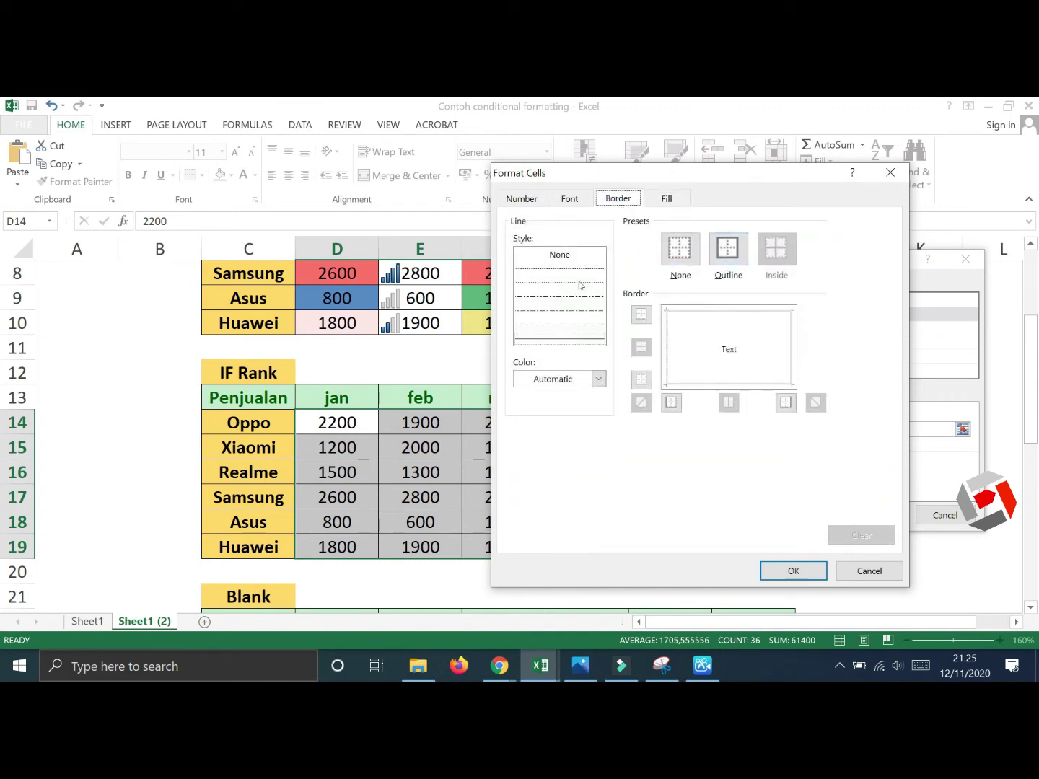
{"action": "left_click", "coordinate": [564, 299]}
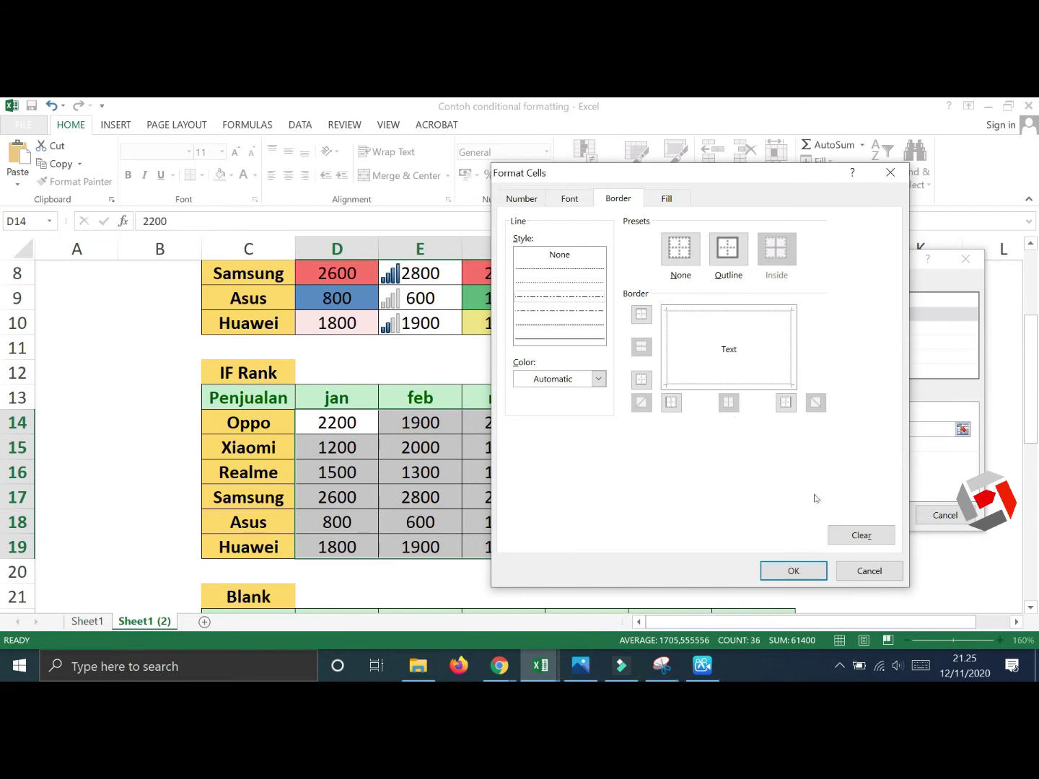
{"action": "left_click", "coordinate": [793, 571]}
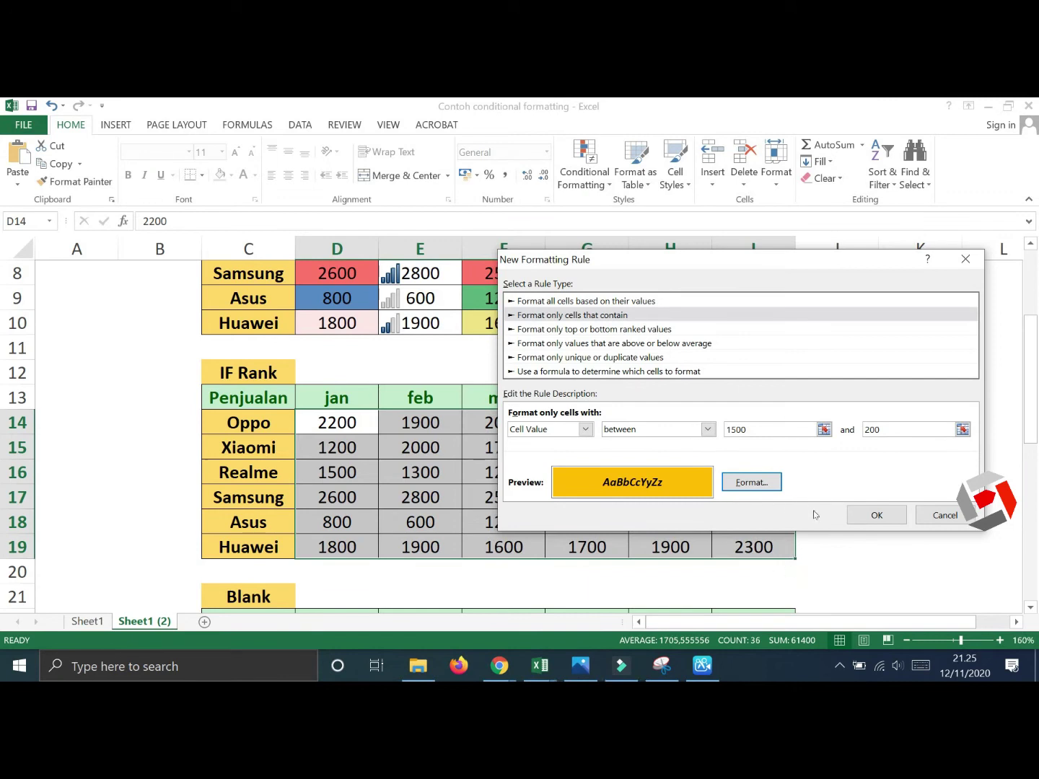
{"action": "left_click", "coordinate": [872, 516]}
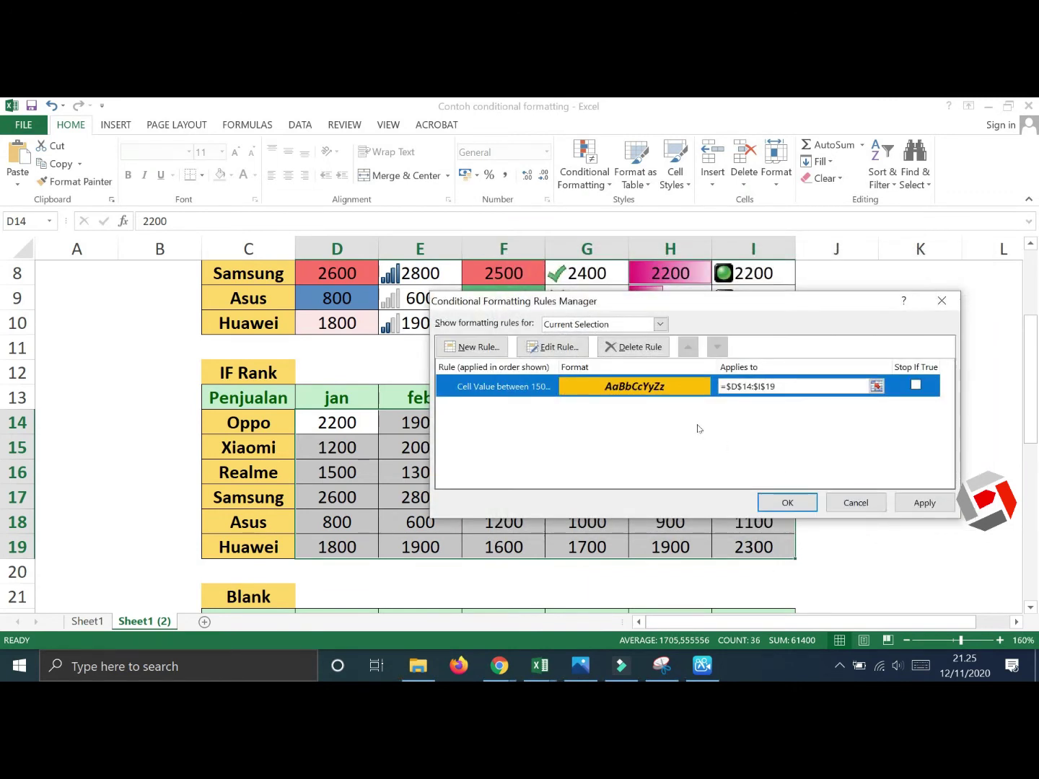
Correct the IF Rank rule's upper limit to 2000 and apply the rule to D14:I19.
{"action": "left_click", "coordinate": [534, 348]}
{"action": "type", "text": "00"}
{"action": "left_click", "coordinate": [841, 445]}
{"action": "type", "text": "00"}
{"action": "left_click", "coordinate": [828, 529]}
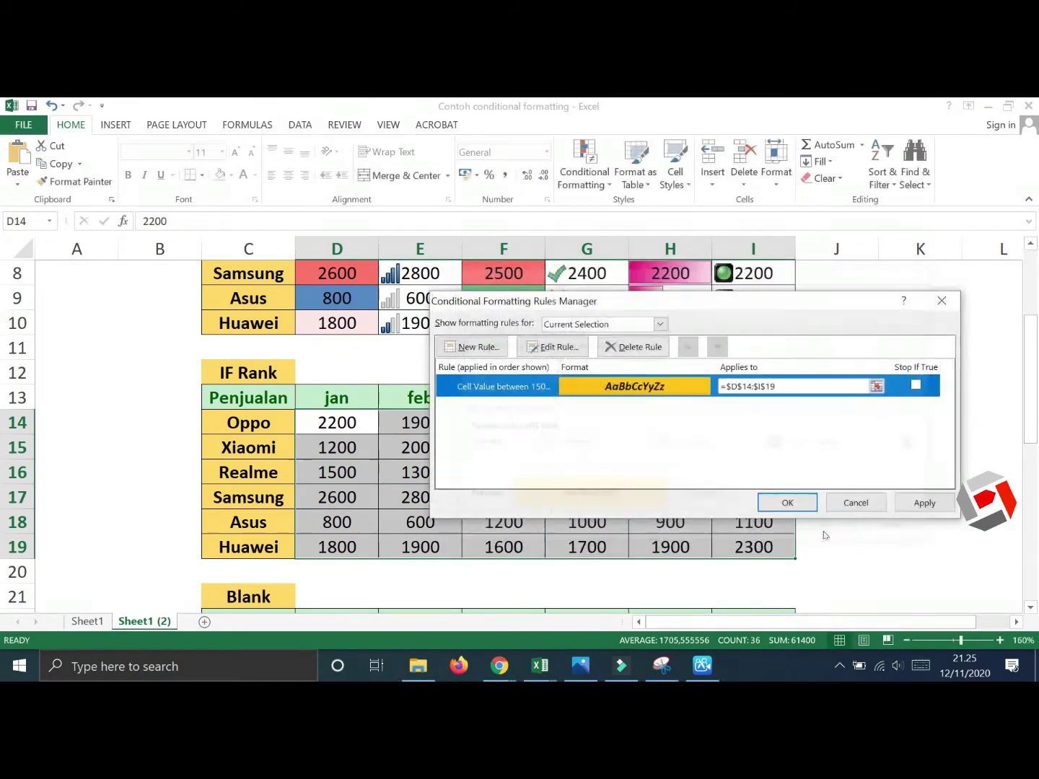
{"action": "left_click", "coordinate": [926, 503]}
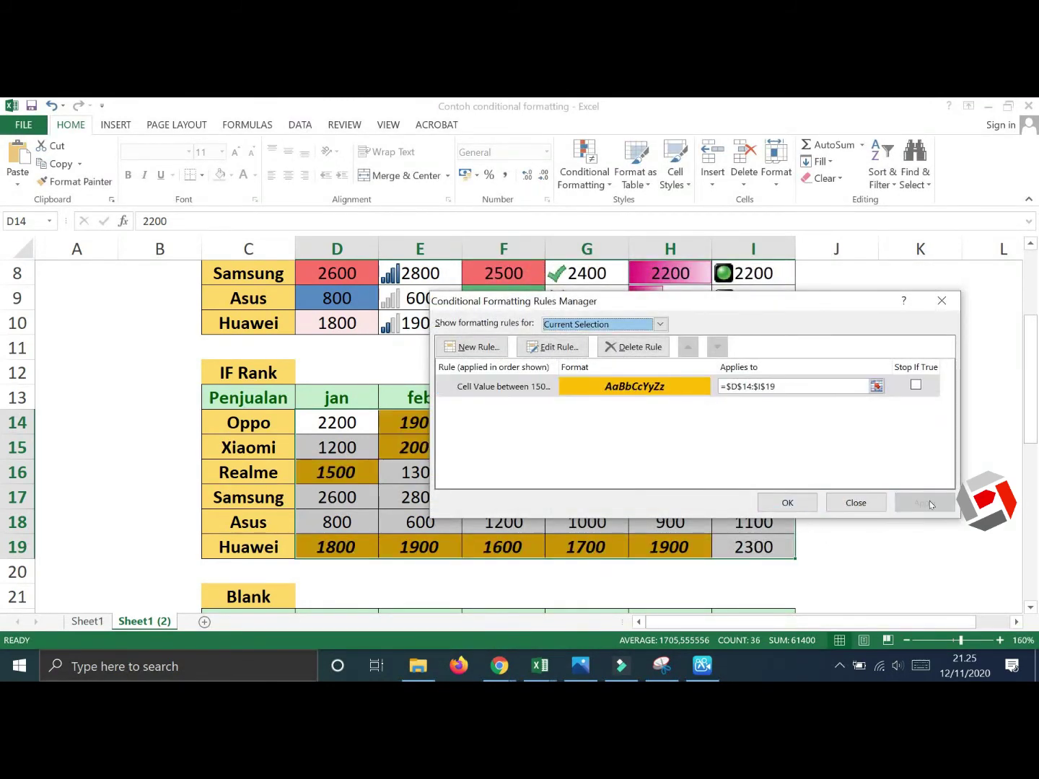
{"action": "left_click", "coordinate": [787, 504]}
{"action": "scroll", "coordinate": [830, 457], "scroll_direction": "down", "scroll_amount": 1}
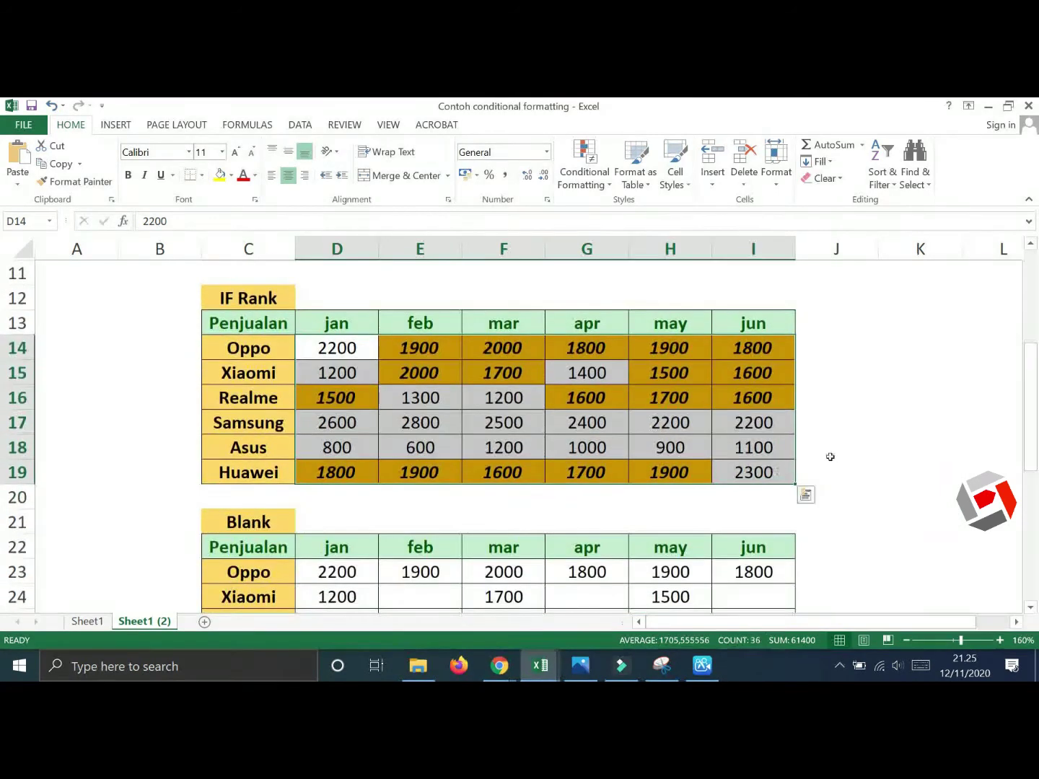
{"action": "left_click", "coordinate": [910, 447]}
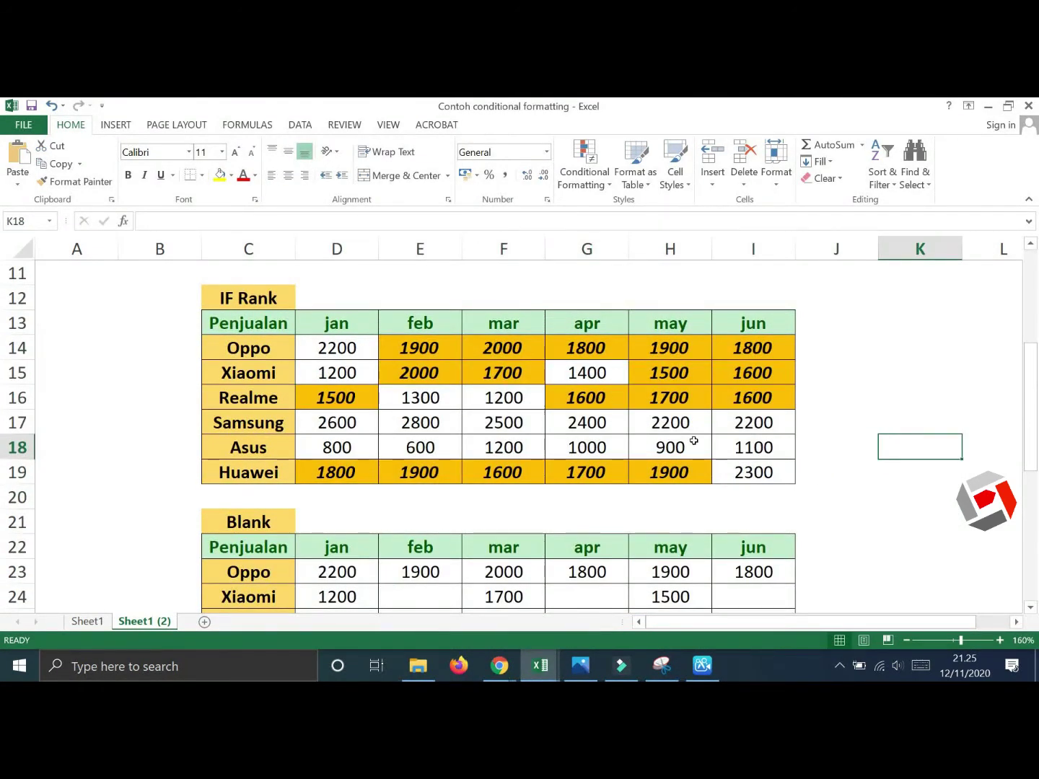
{"action": "scroll", "coordinate": [447, 379], "scroll_direction": "up", "scroll_amount": 2}
{"action": "scroll", "coordinate": [448, 379], "scroll_direction": "down", "scroll_amount": 2}
{"action": "left_click", "coordinate": [571, 186]}
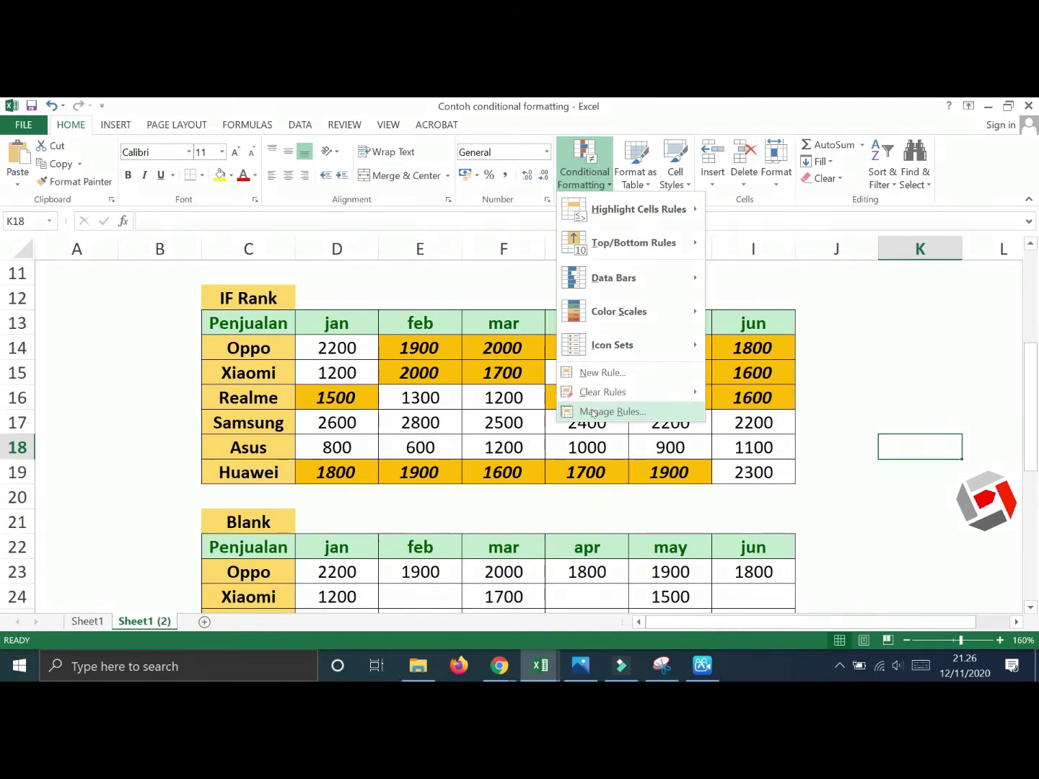
{"action": "left_click", "coordinate": [455, 432]}
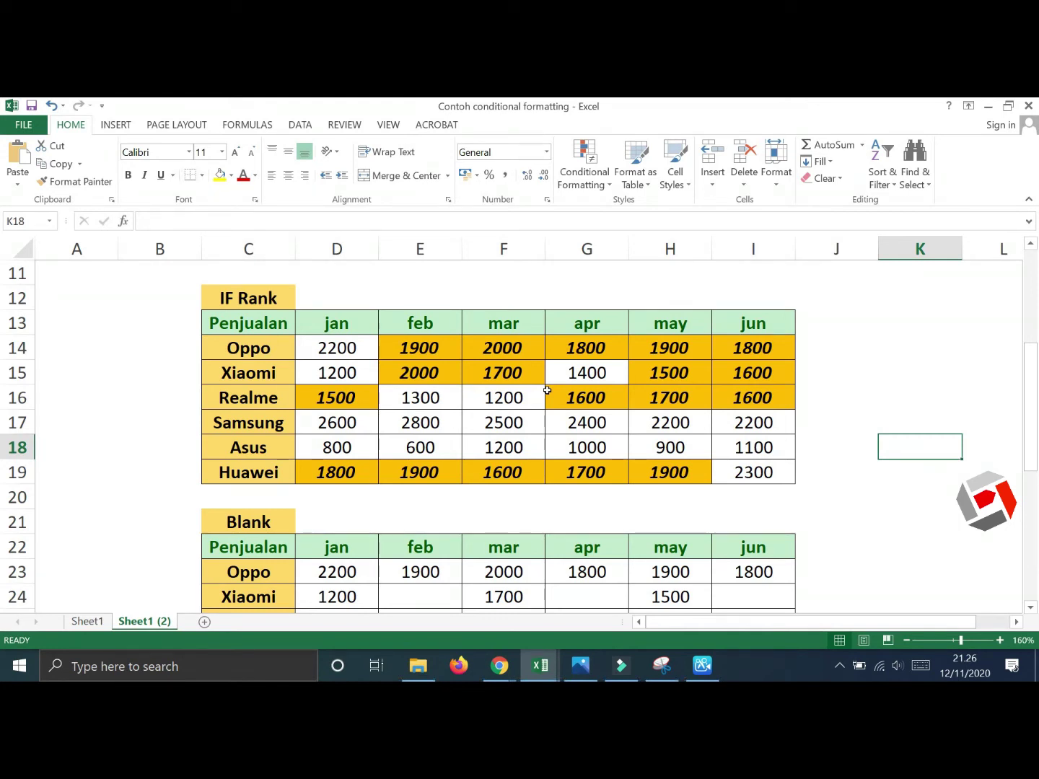
Start a Format only cells that contain rule for Blanks on D23:I28 of the Blank table.
{"action": "scroll", "coordinate": [526, 390], "scroll_direction": "down", "scroll_amount": 1}
{"action": "scroll", "coordinate": [527, 390], "scroll_direction": "up", "scroll_amount": 1}
{"action": "scroll", "coordinate": [527, 390], "scroll_direction": "down", "scroll_amount": 3}
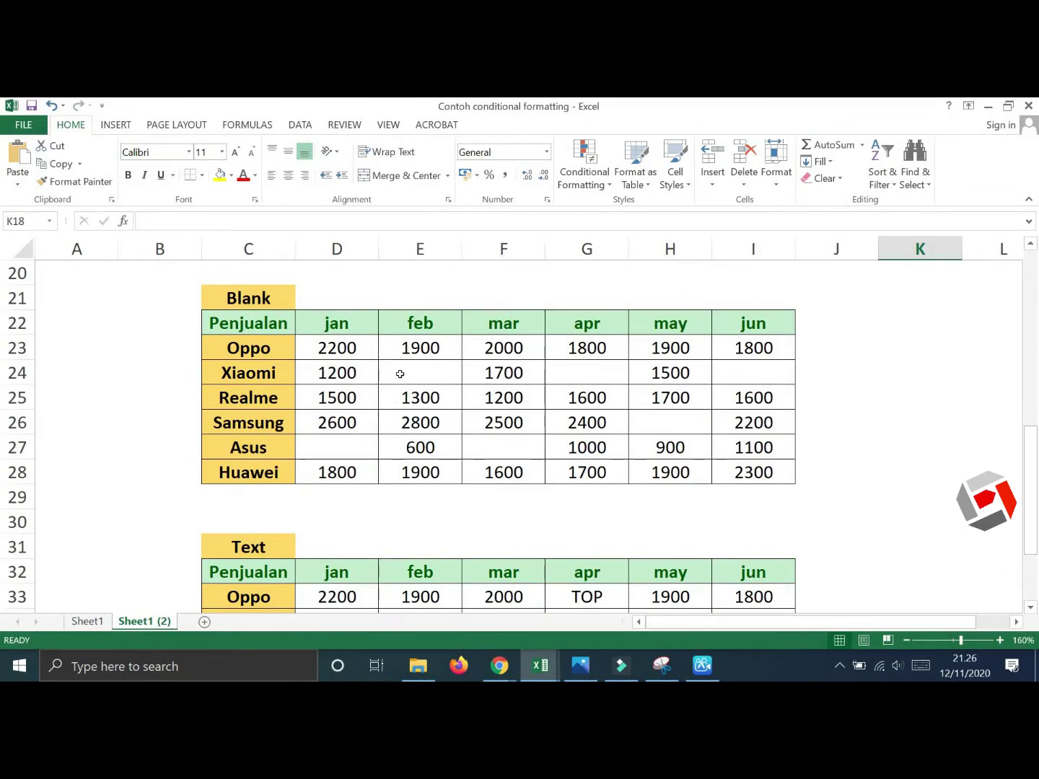
{"action": "left_click_drag", "start_coordinate": [337, 347], "coordinate": [722, 472]}
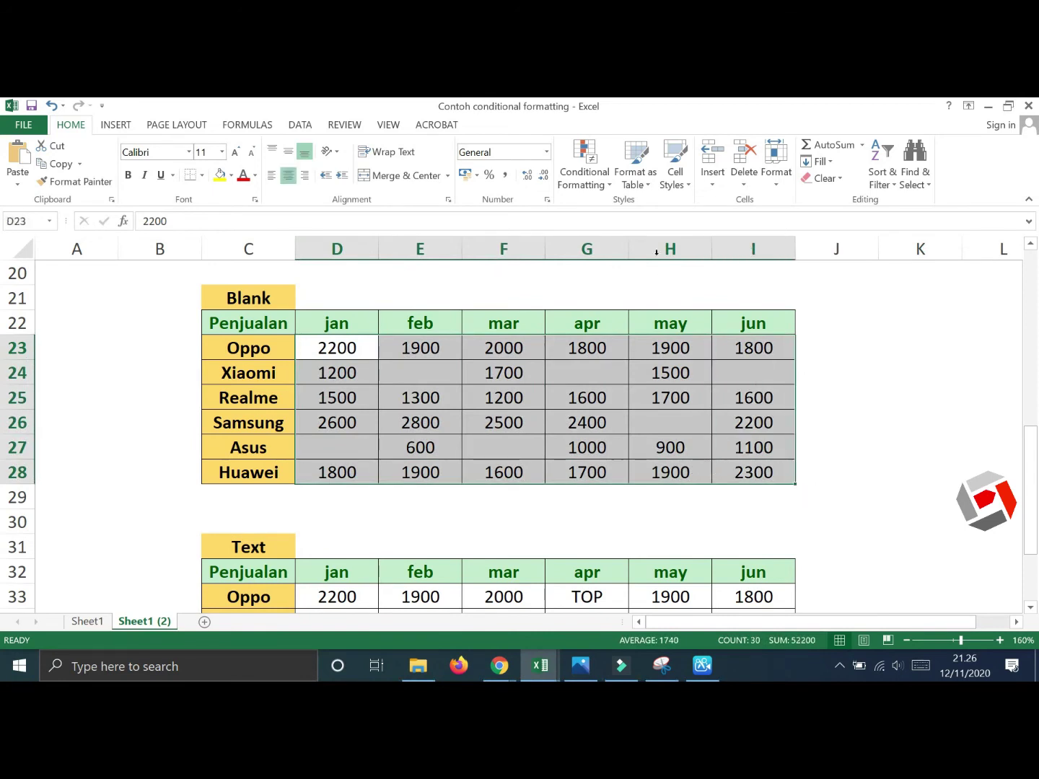
{"action": "left_click", "coordinate": [608, 186]}
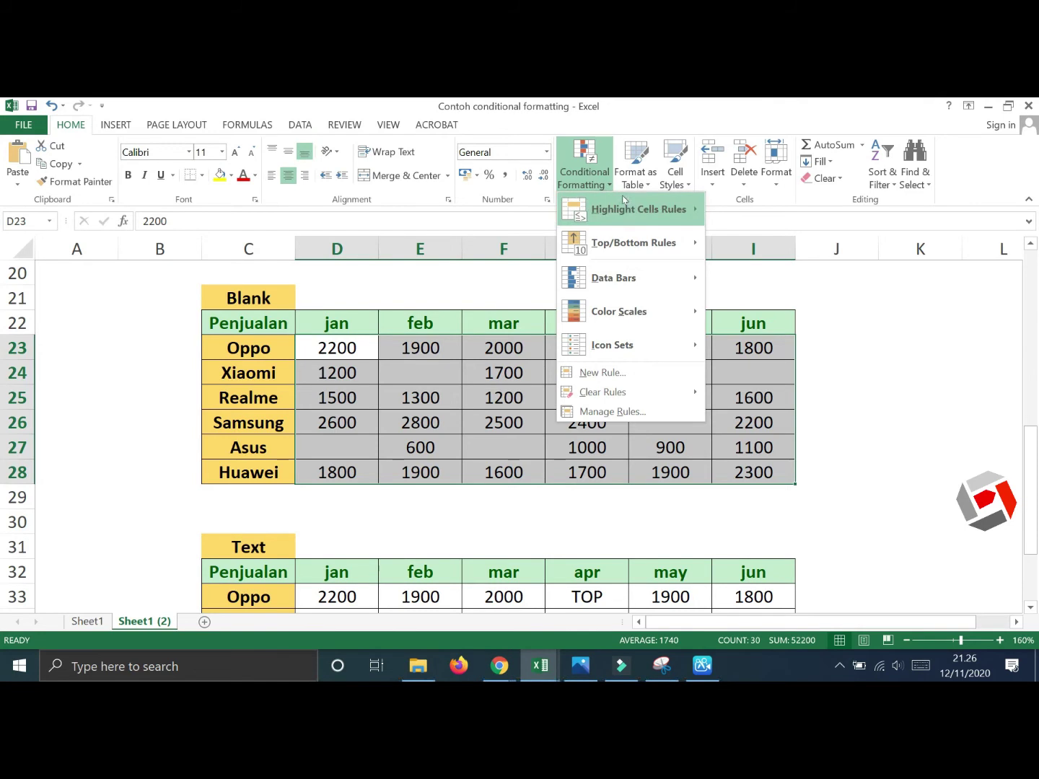
{"action": "left_click", "coordinate": [613, 415]}
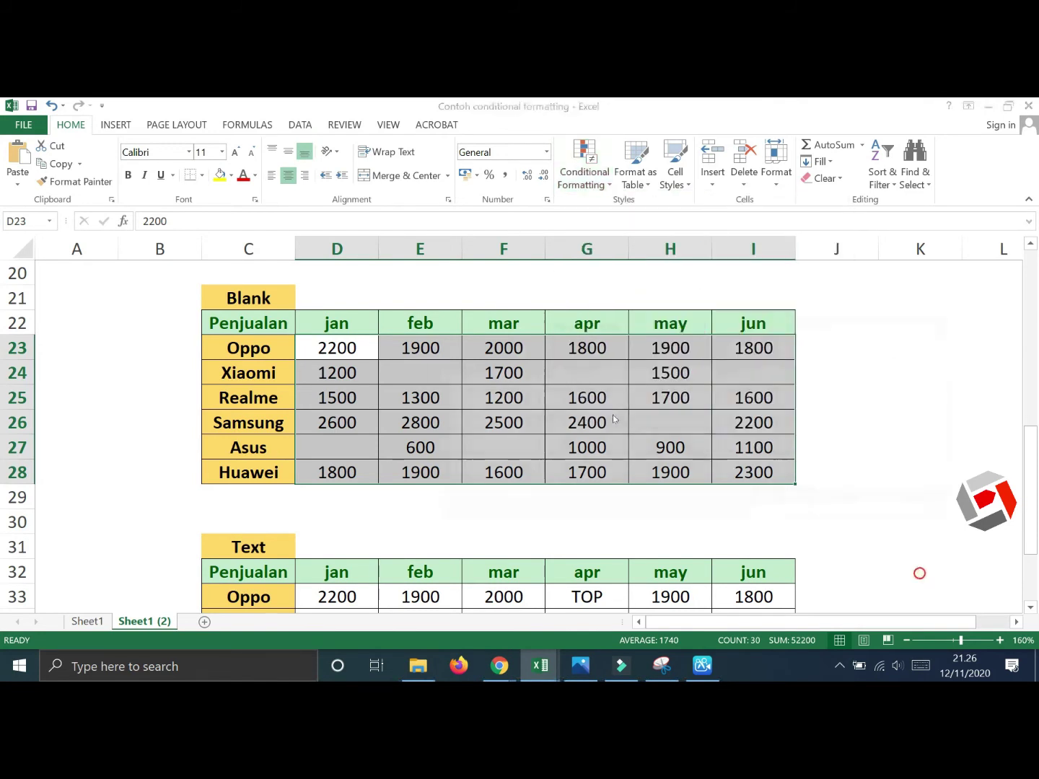
{"action": "left_click", "coordinate": [477, 348]}
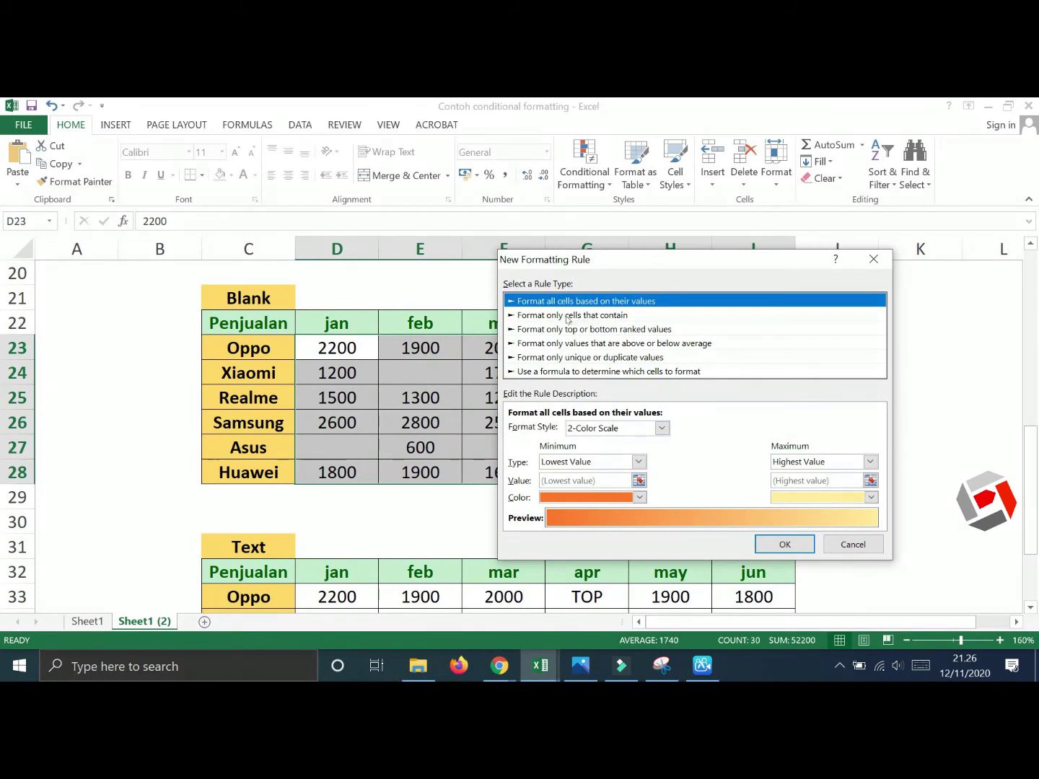
{"action": "left_click", "coordinate": [535, 321]}
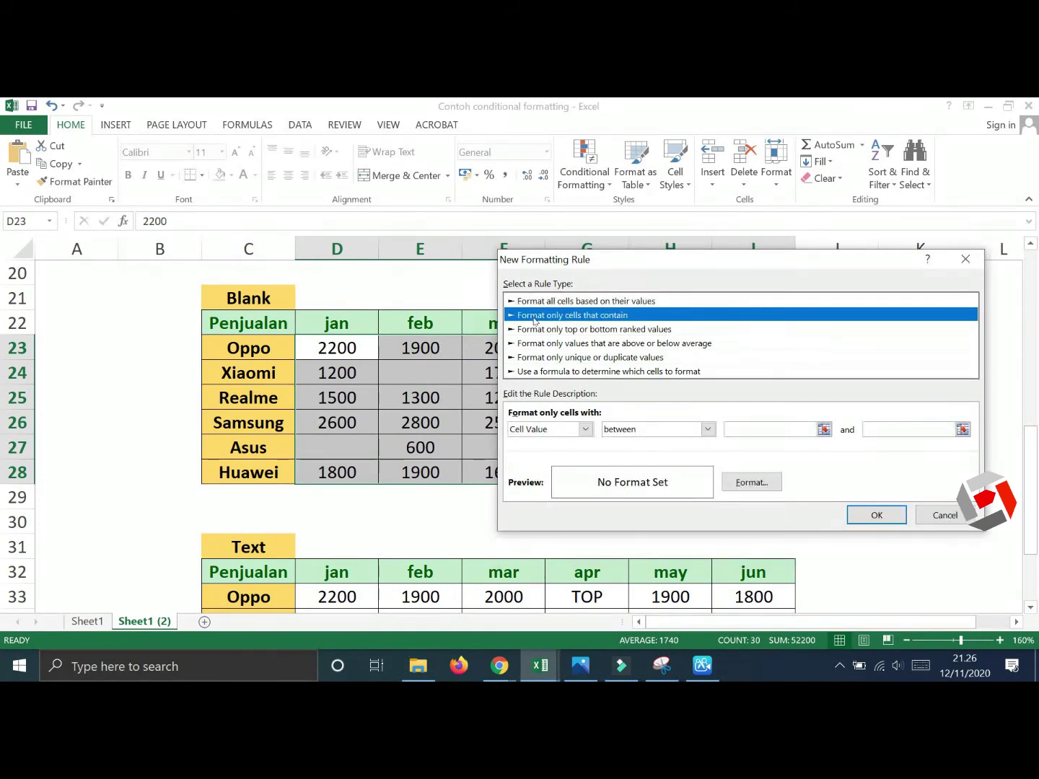
{"action": "left_click", "coordinate": [586, 429]}
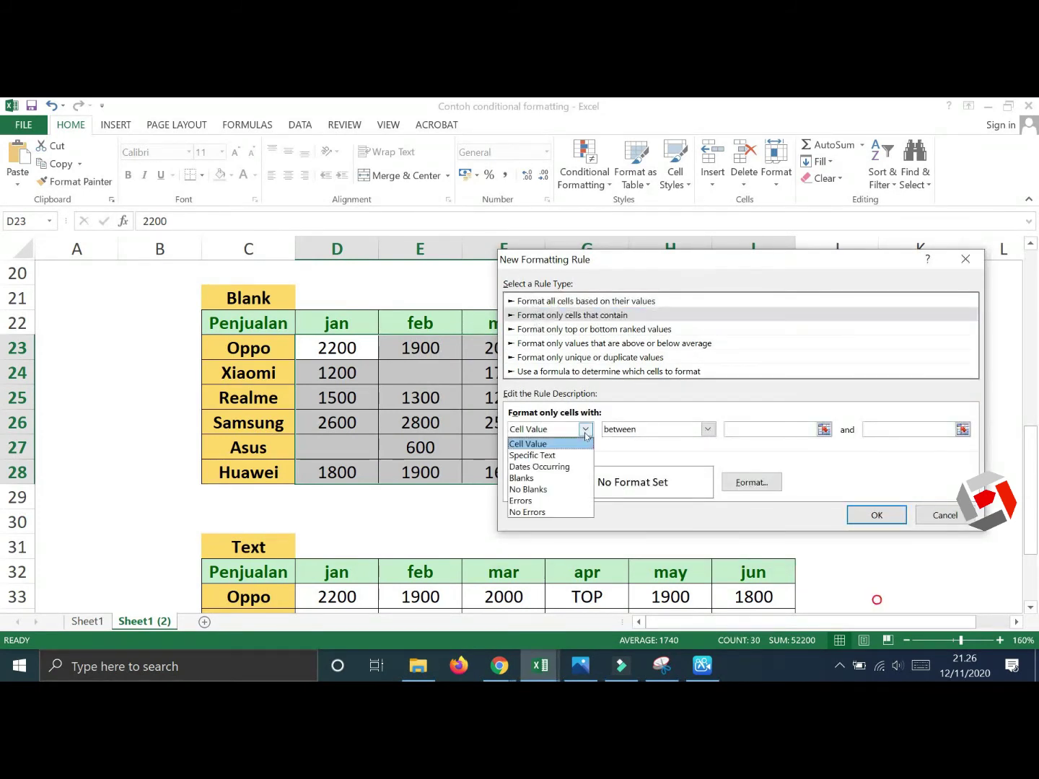
{"action": "left_click", "coordinate": [542, 477]}
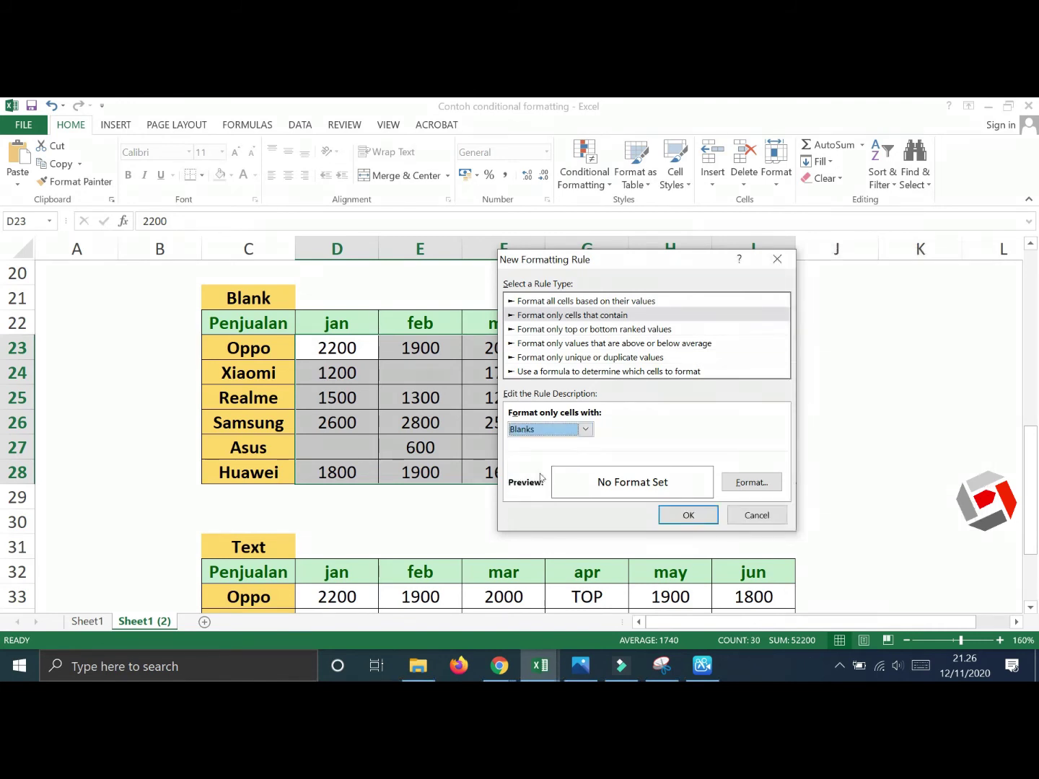
Give the Blanks rule a light green fill with a black horizontal stripe pattern.
{"action": "left_click", "coordinate": [744, 490]}
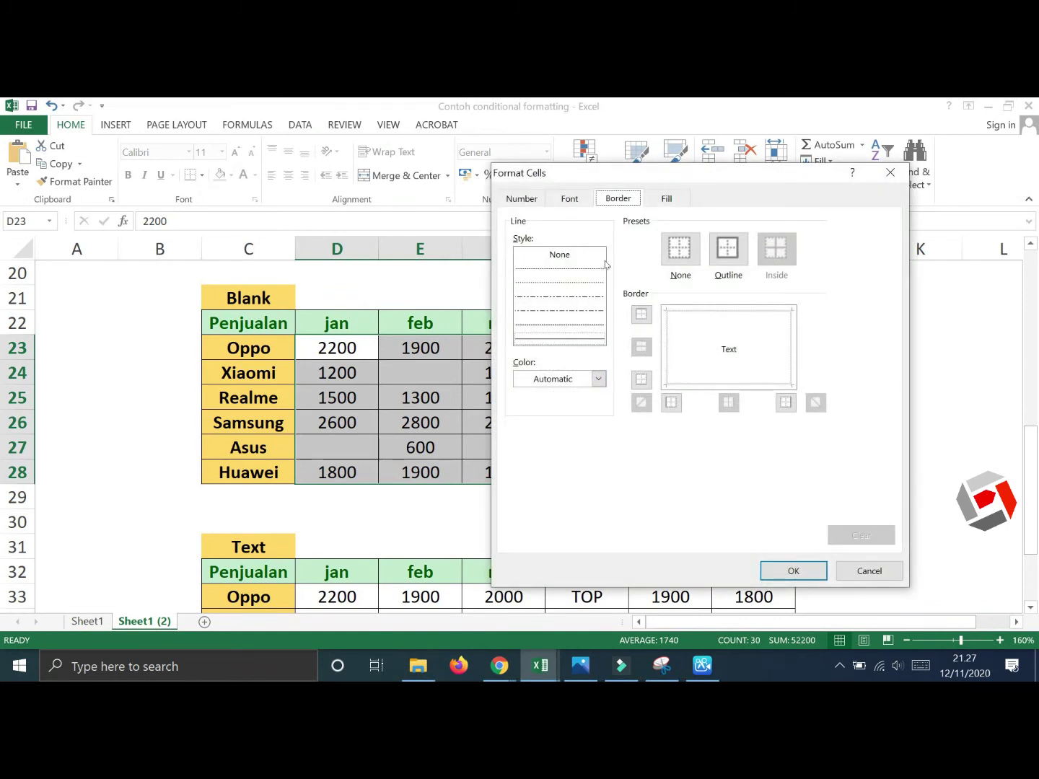
{"action": "left_click", "coordinate": [667, 198]}
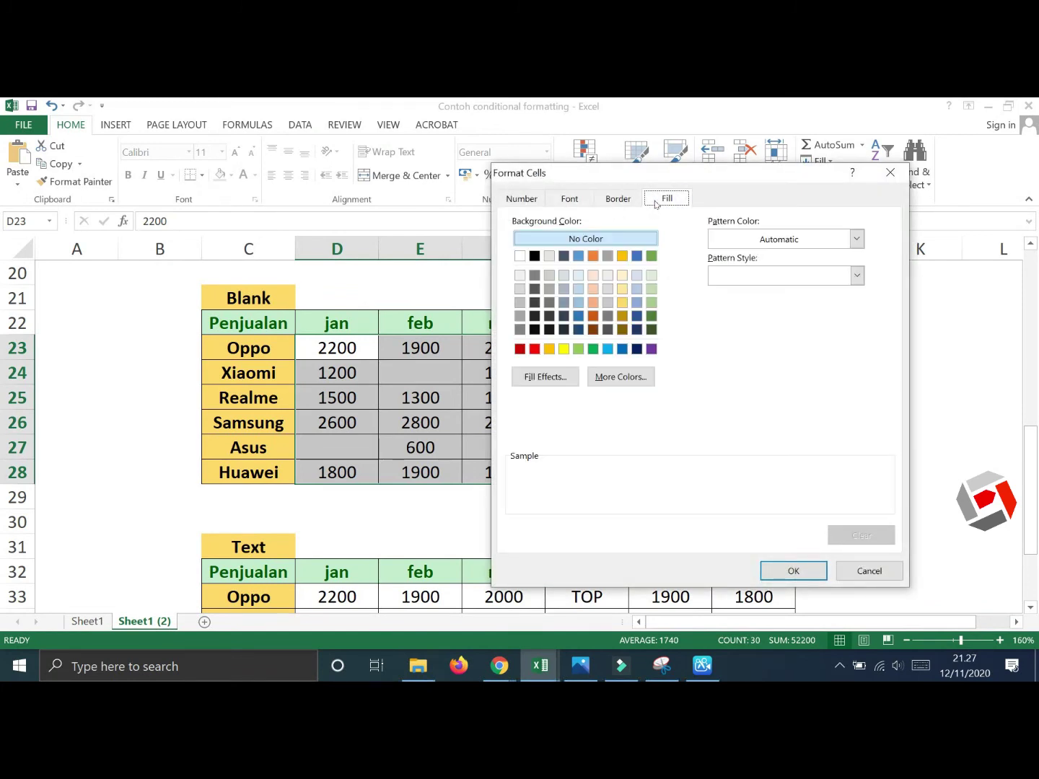
{"action": "left_click", "coordinate": [856, 238]}
{"action": "left_click", "coordinate": [856, 240]}
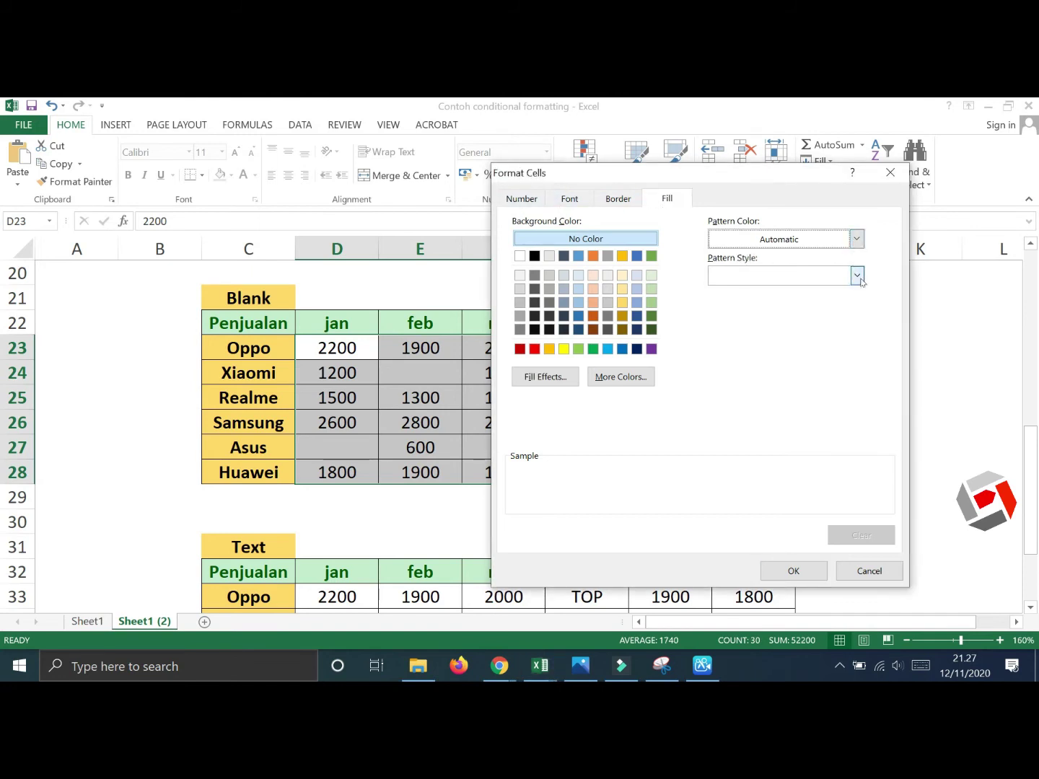
{"action": "left_click", "coordinate": [858, 275]}
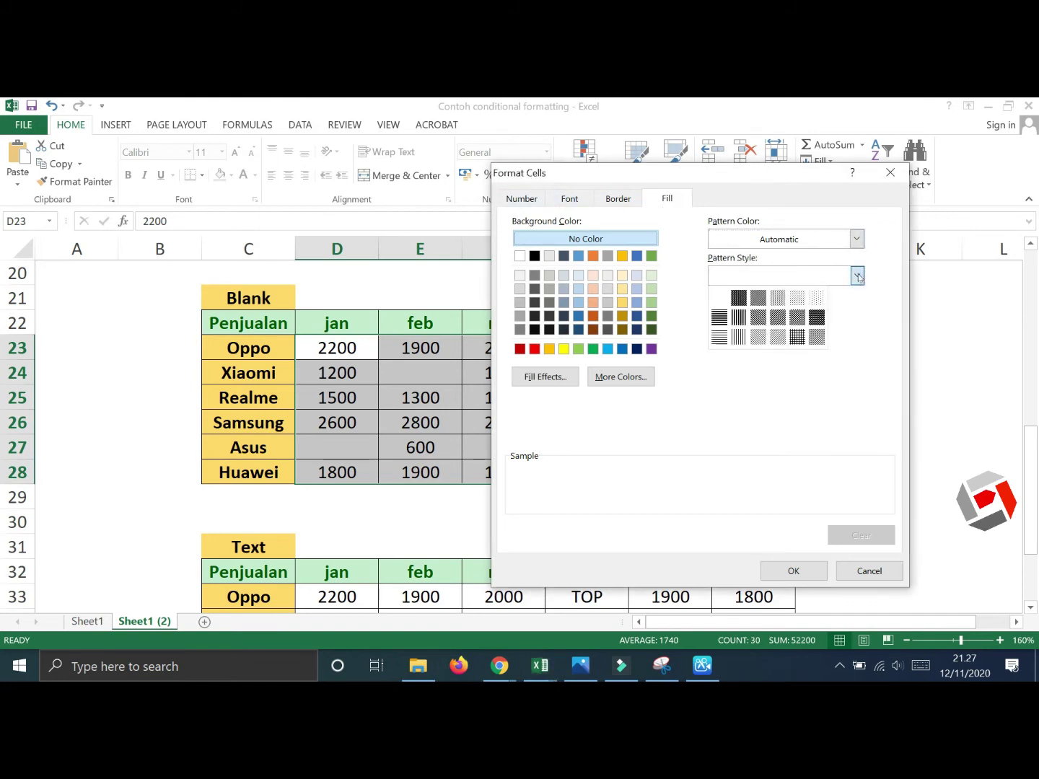
{"action": "left_click", "coordinate": [720, 316]}
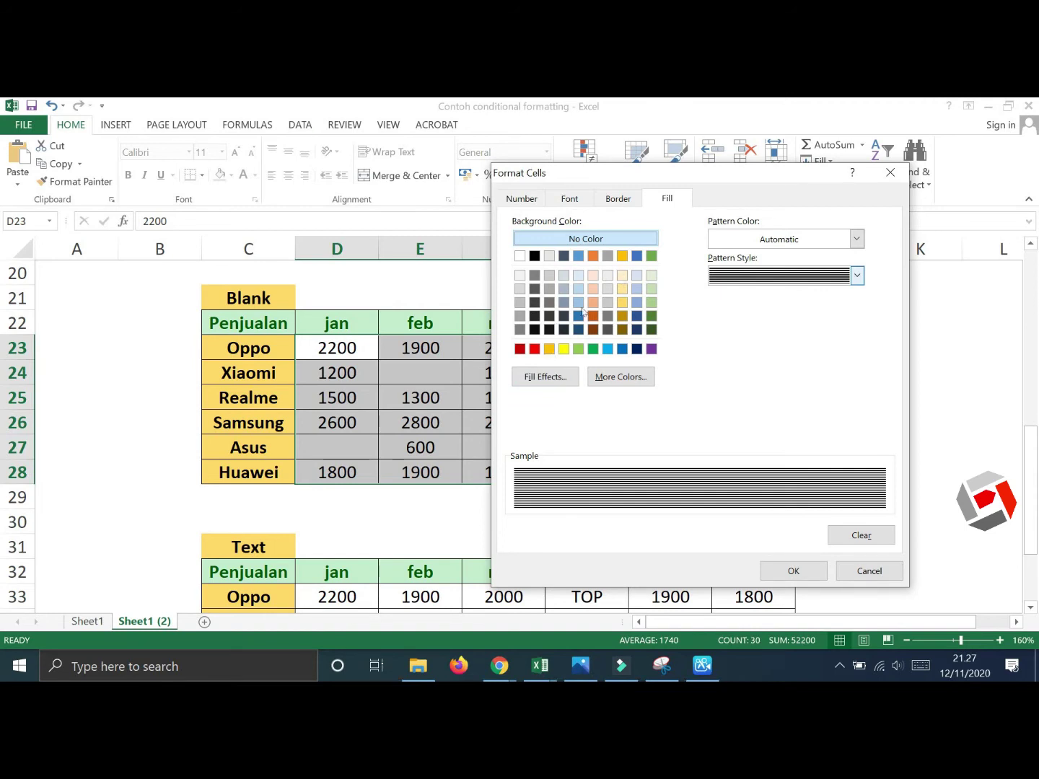
{"action": "left_click", "coordinate": [579, 348]}
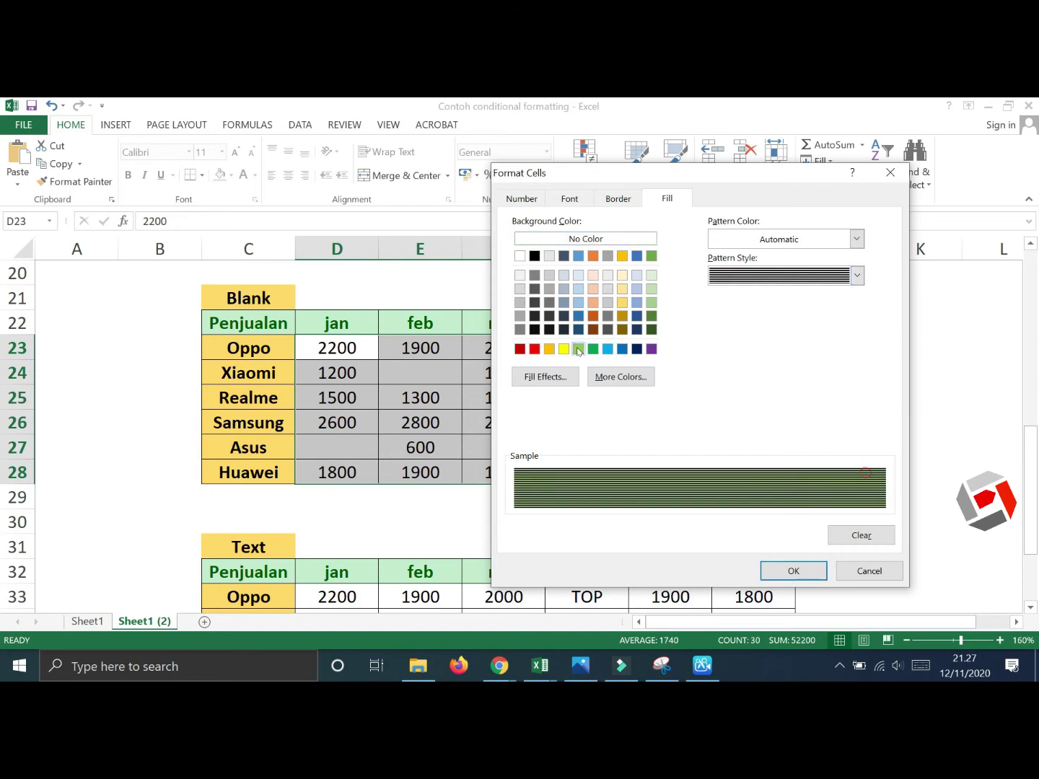
{"action": "left_click", "coordinate": [792, 574]}
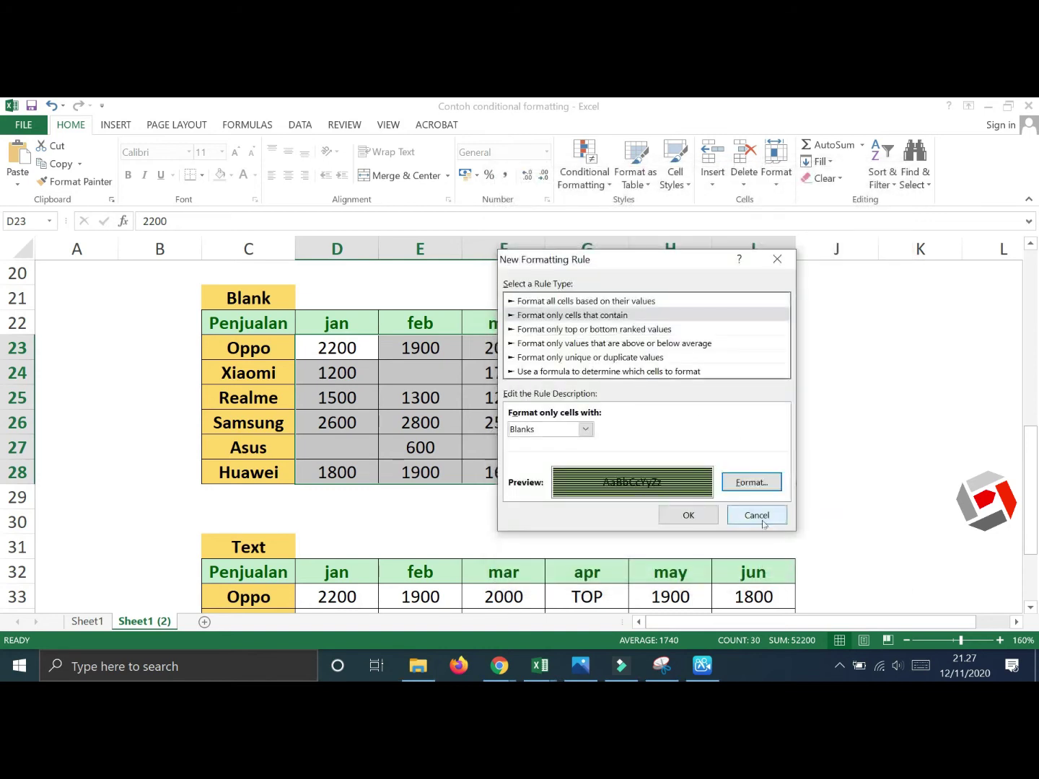
Add the Blanks rule to the rule list and apply it to D23:I28.
{"action": "left_click", "coordinate": [688, 516]}
{"action": "left_click", "coordinate": [918, 508]}
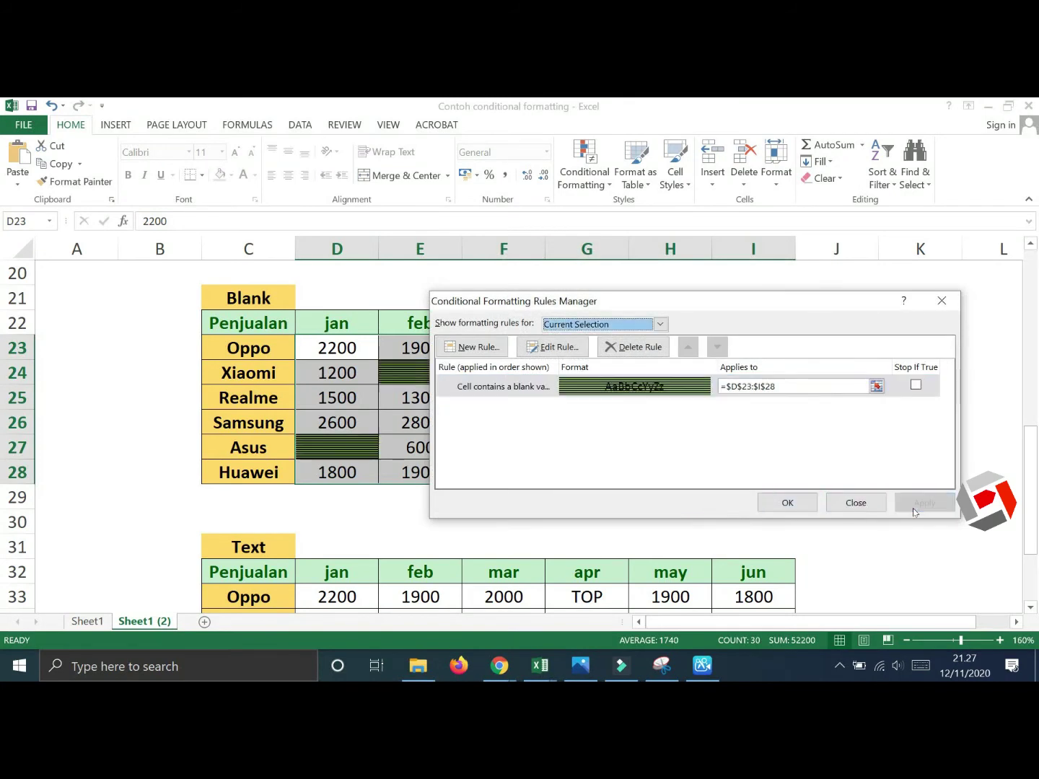
{"action": "left_click", "coordinate": [789, 505]}
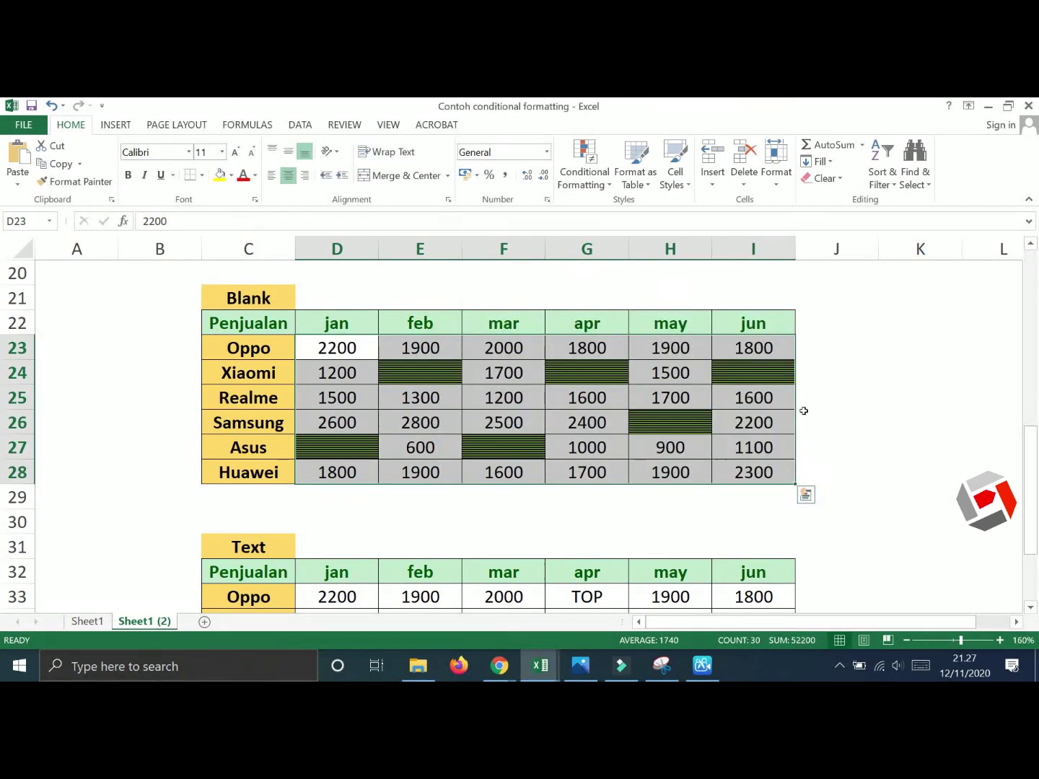
{"action": "left_click", "coordinate": [803, 406]}
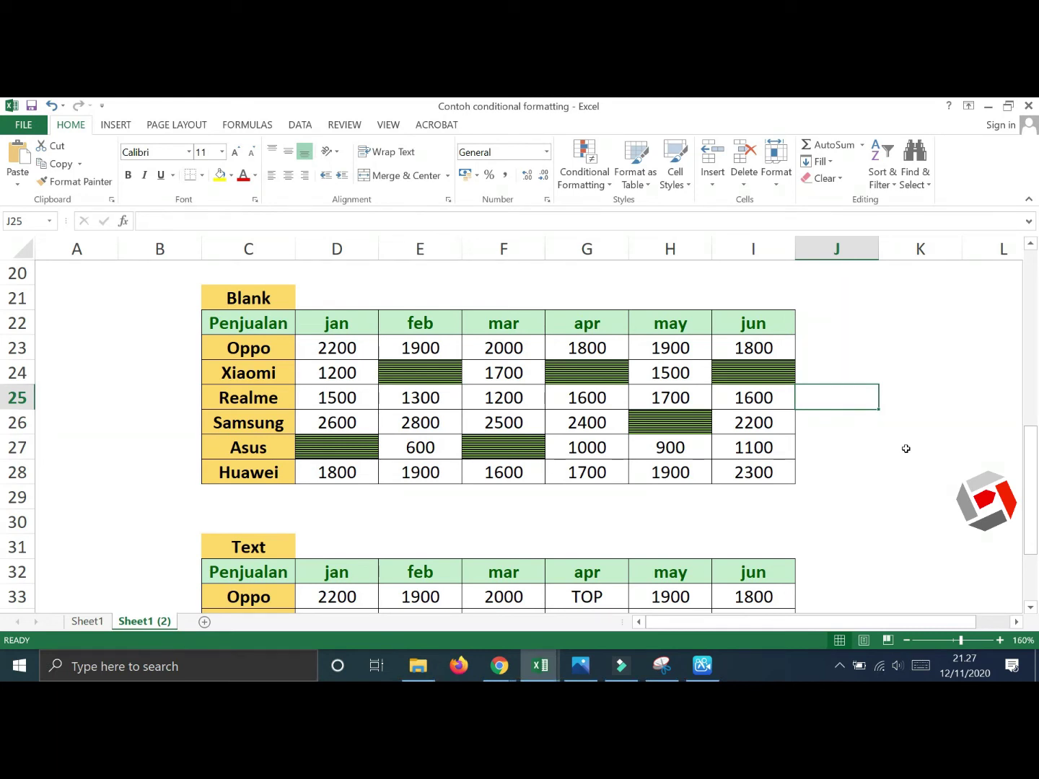
Start a new Format only cells that contain rule for D33:I38 of the Text table.
{"action": "scroll", "coordinate": [531, 474], "scroll_direction": "down", "scroll_amount": 3}
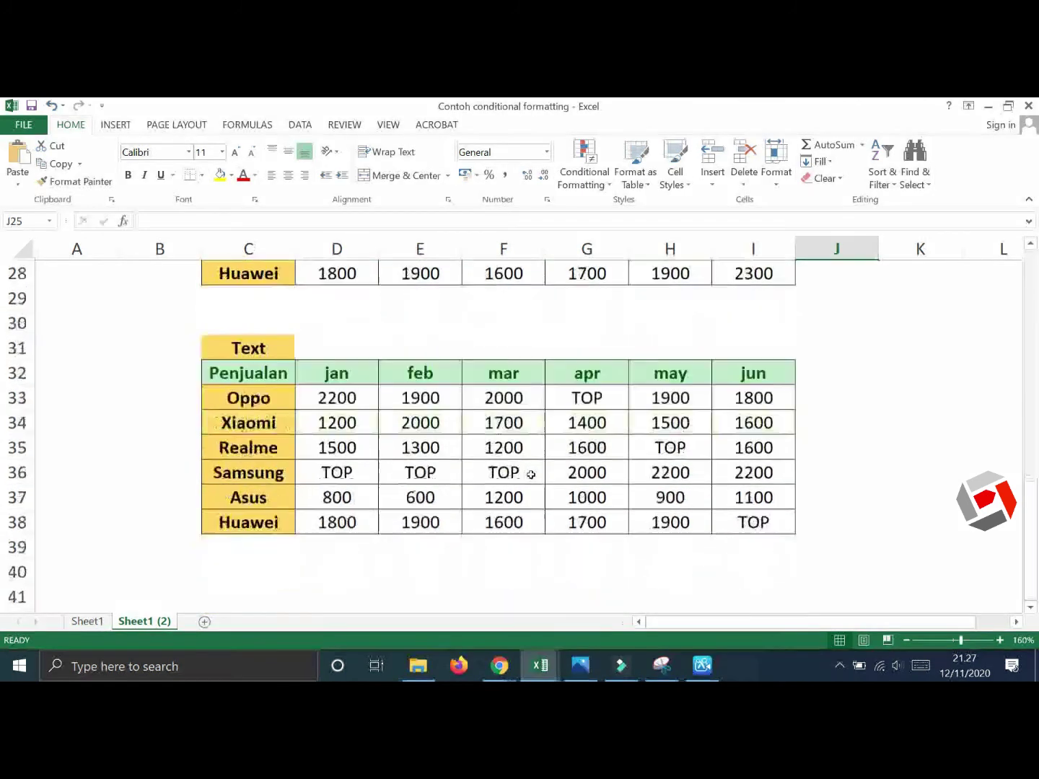
{"action": "scroll", "coordinate": [531, 474], "scroll_direction": "up", "scroll_amount": 1}
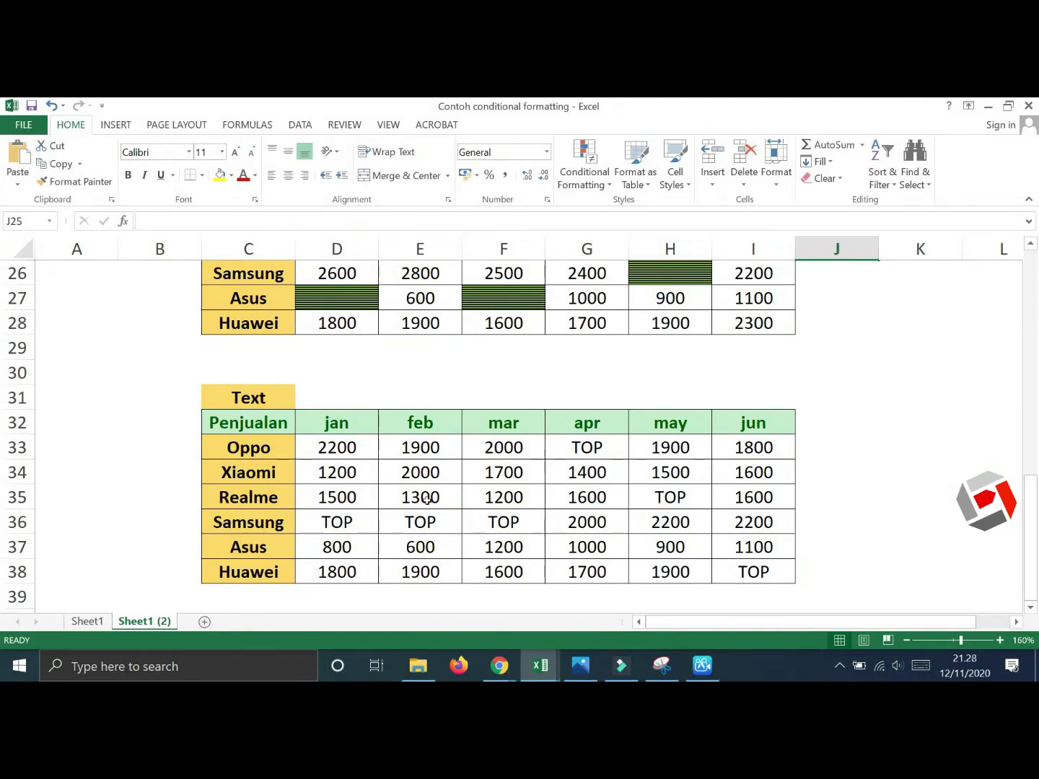
{"action": "scroll", "coordinate": [364, 382], "scroll_direction": "up", "scroll_amount": 2}
{"action": "scroll", "coordinate": [433, 447], "scroll_direction": "down", "scroll_amount": 2}
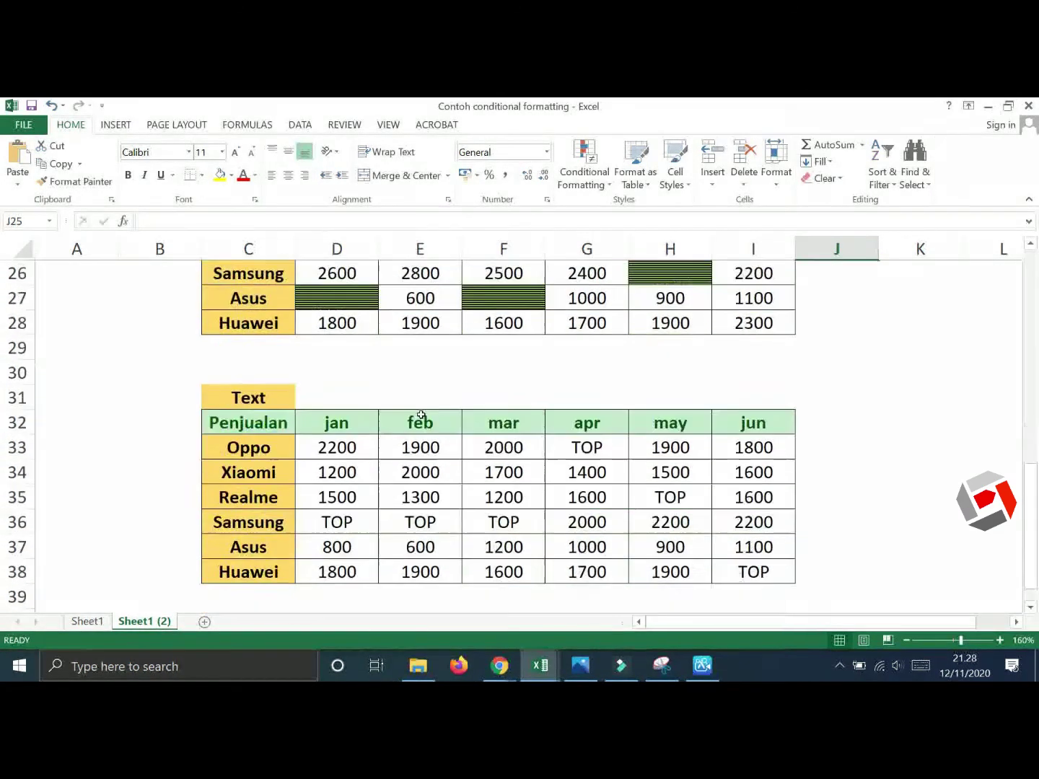
{"action": "scroll", "coordinate": [421, 415], "scroll_direction": "down", "scroll_amount": 1}
{"action": "left_click_drag", "start_coordinate": [346, 451], "coordinate": [513, 446]}
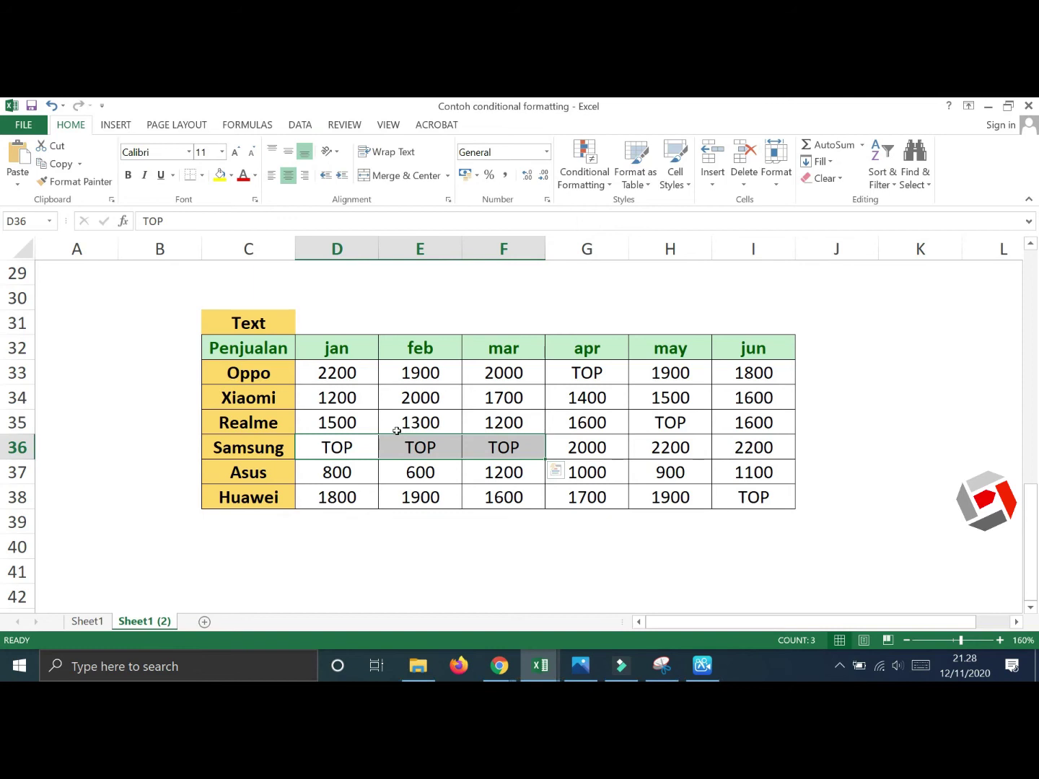
{"action": "left_click_drag", "start_coordinate": [324, 370], "coordinate": [337, 398]}
{"action": "left_click_drag", "start_coordinate": [395, 416], "coordinate": [732, 494]}
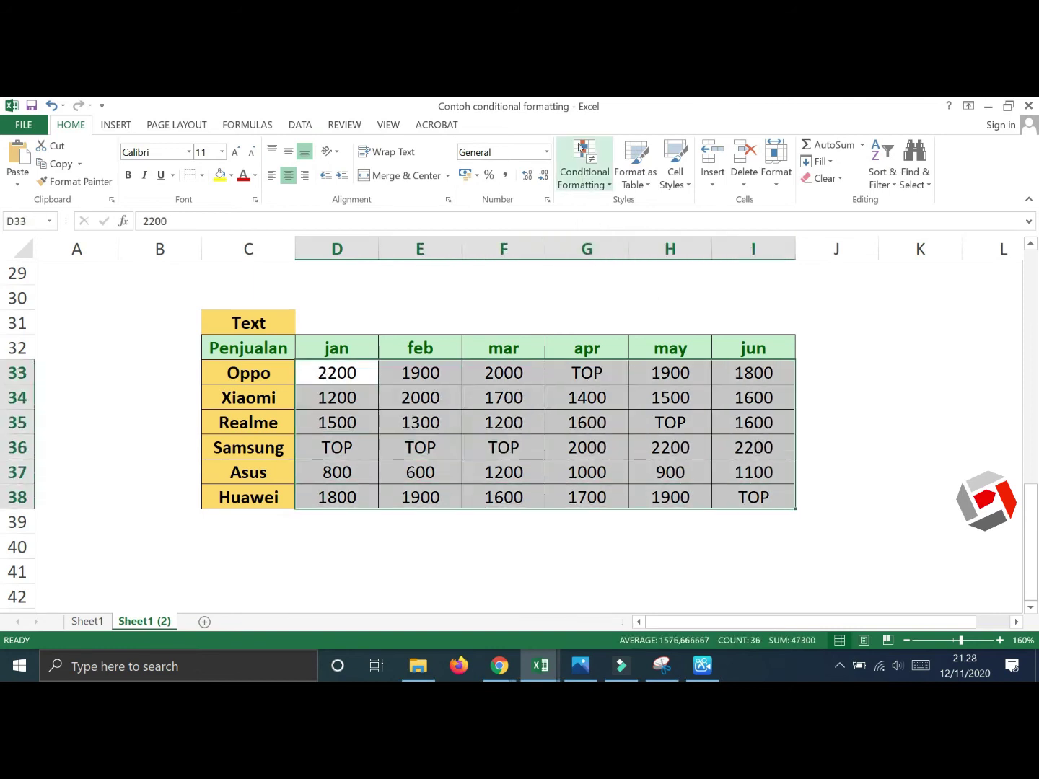
{"action": "left_click", "coordinate": [580, 148]}
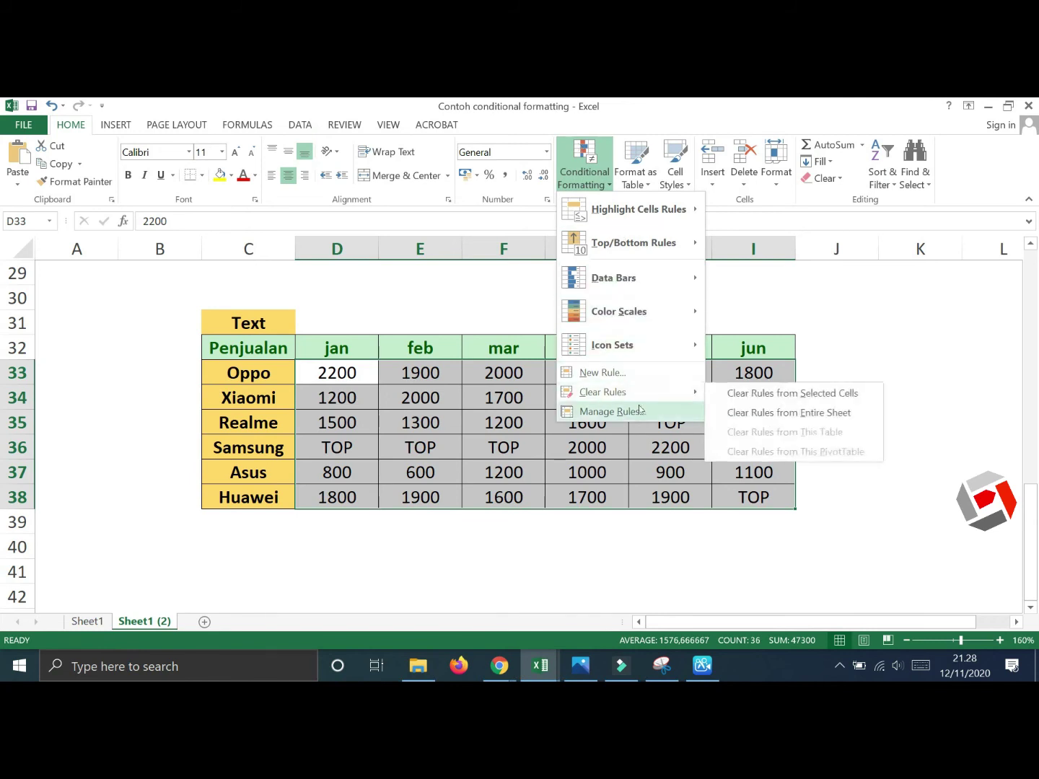
{"action": "left_click", "coordinate": [613, 412]}
{"action": "left_click", "coordinate": [476, 348]}
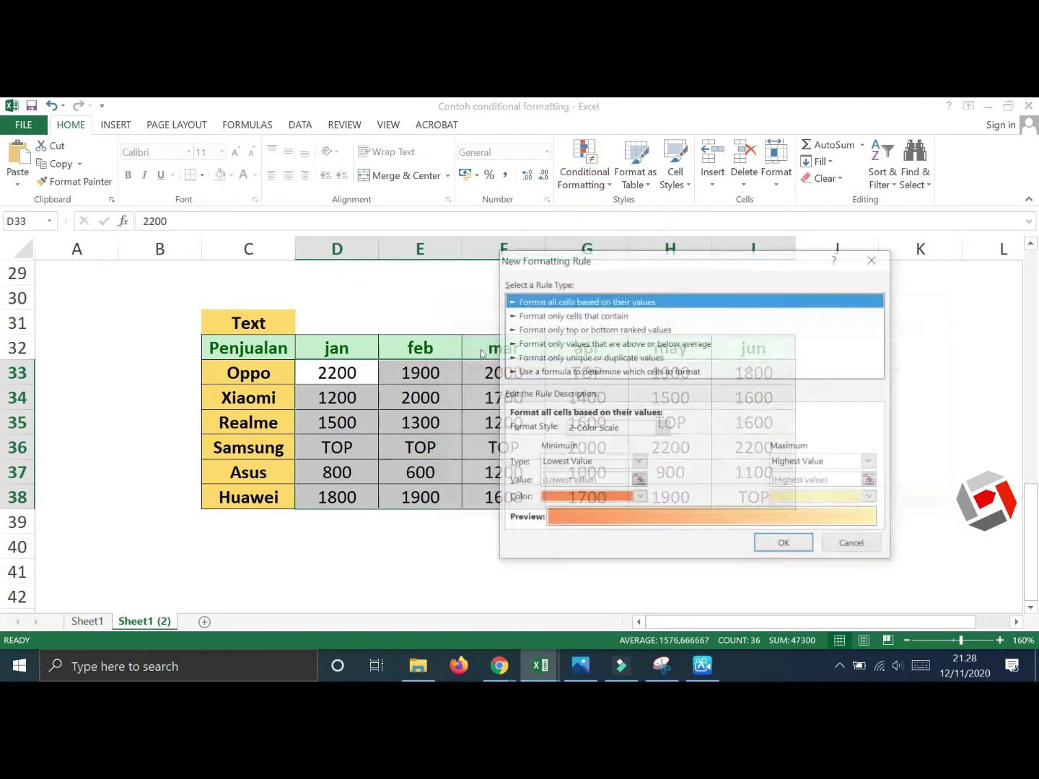
{"action": "left_click", "coordinate": [599, 318]}
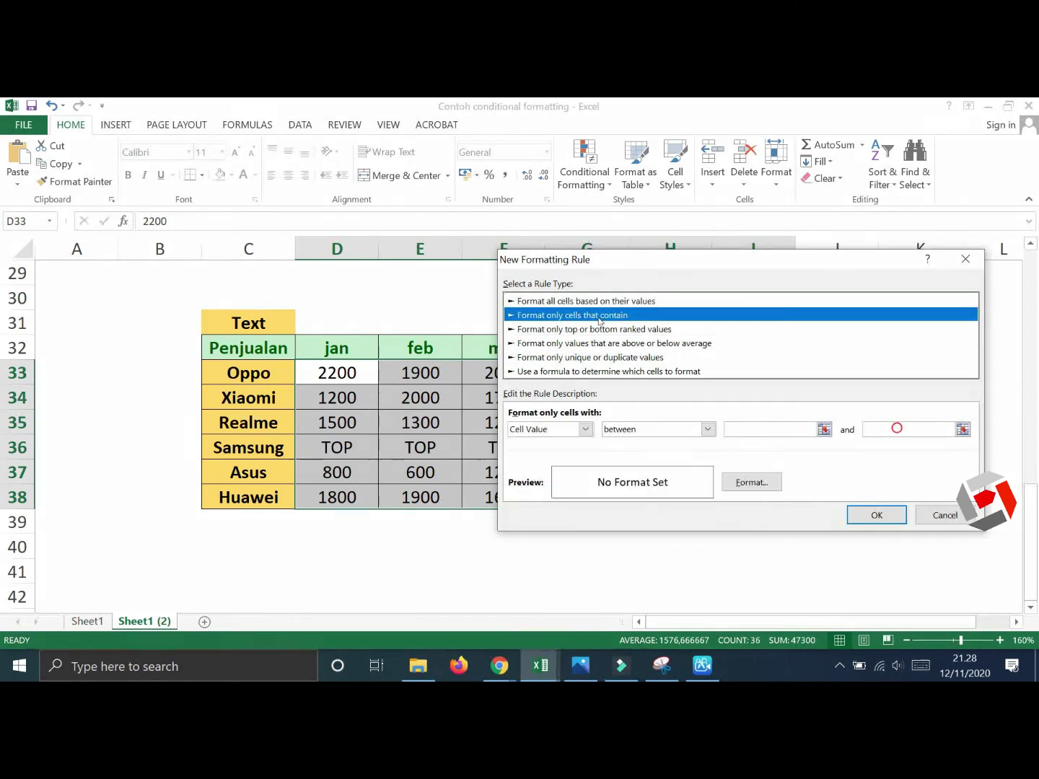
Set the rule's condition to Specific Text containing TOP.
{"action": "left_click", "coordinate": [587, 432]}
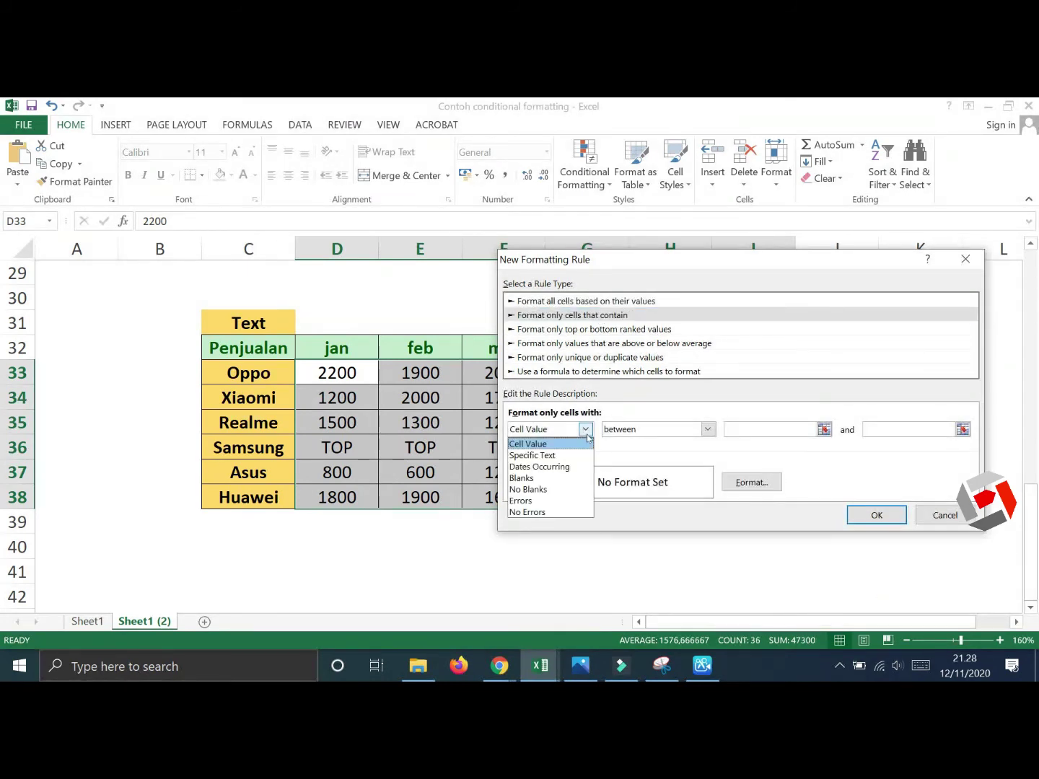
{"action": "left_click", "coordinate": [560, 458]}
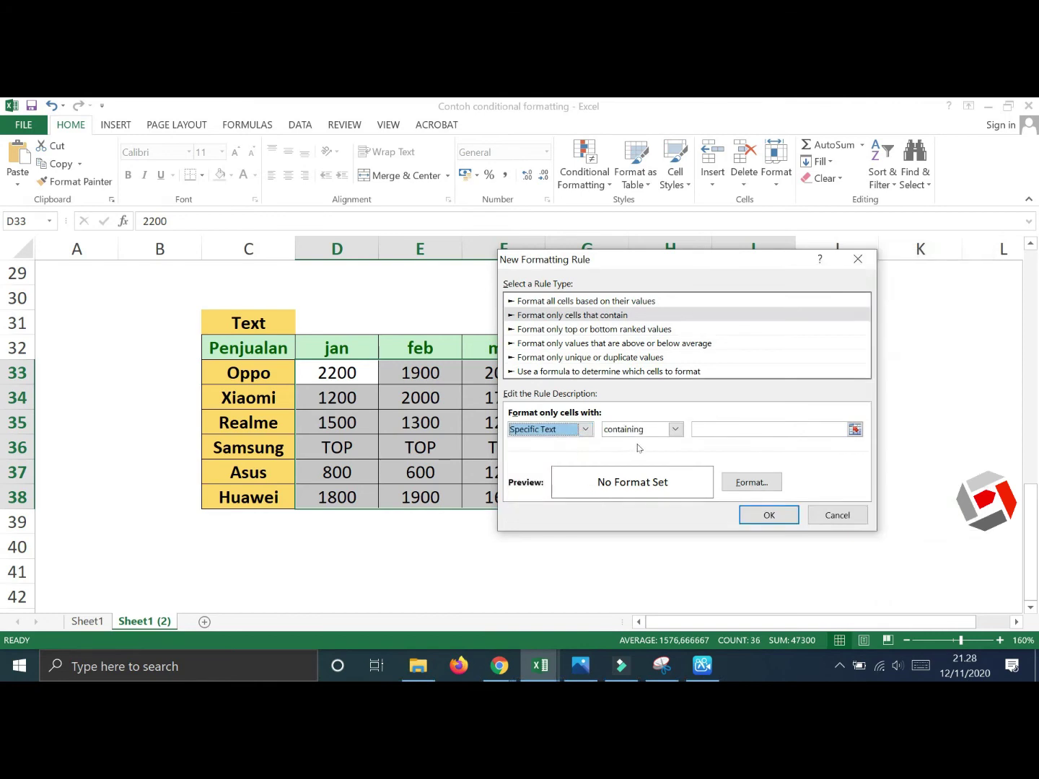
{"action": "left_click", "coordinate": [675, 430]}
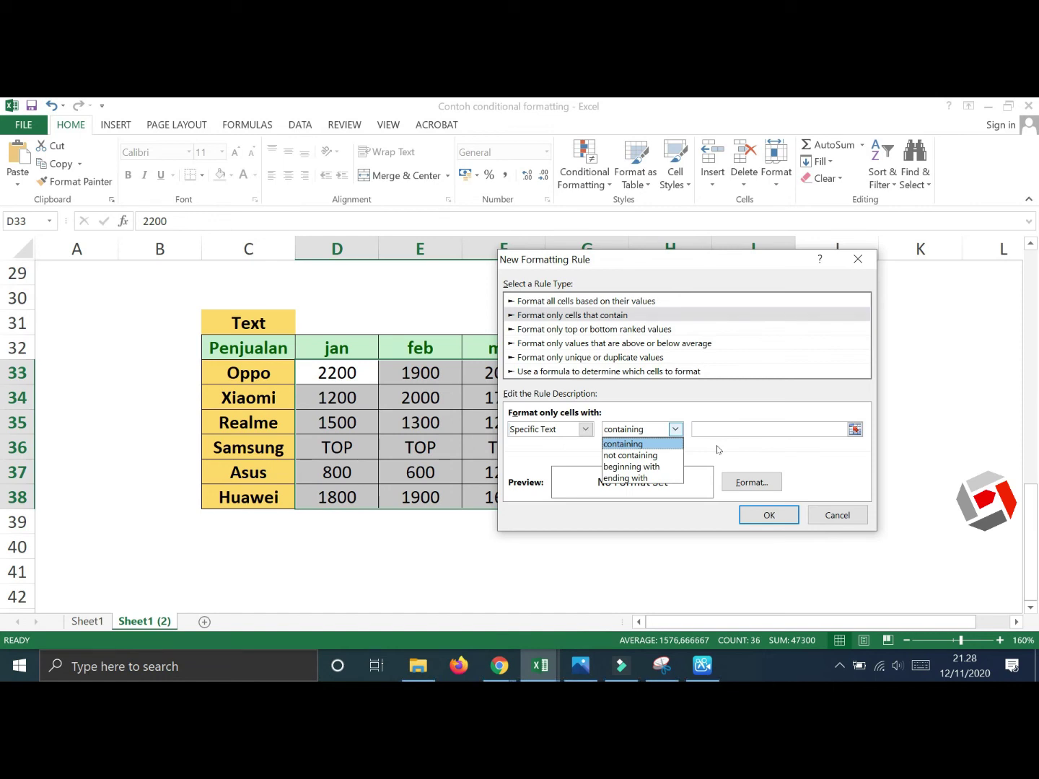
{"action": "left_click", "coordinate": [627, 433]}
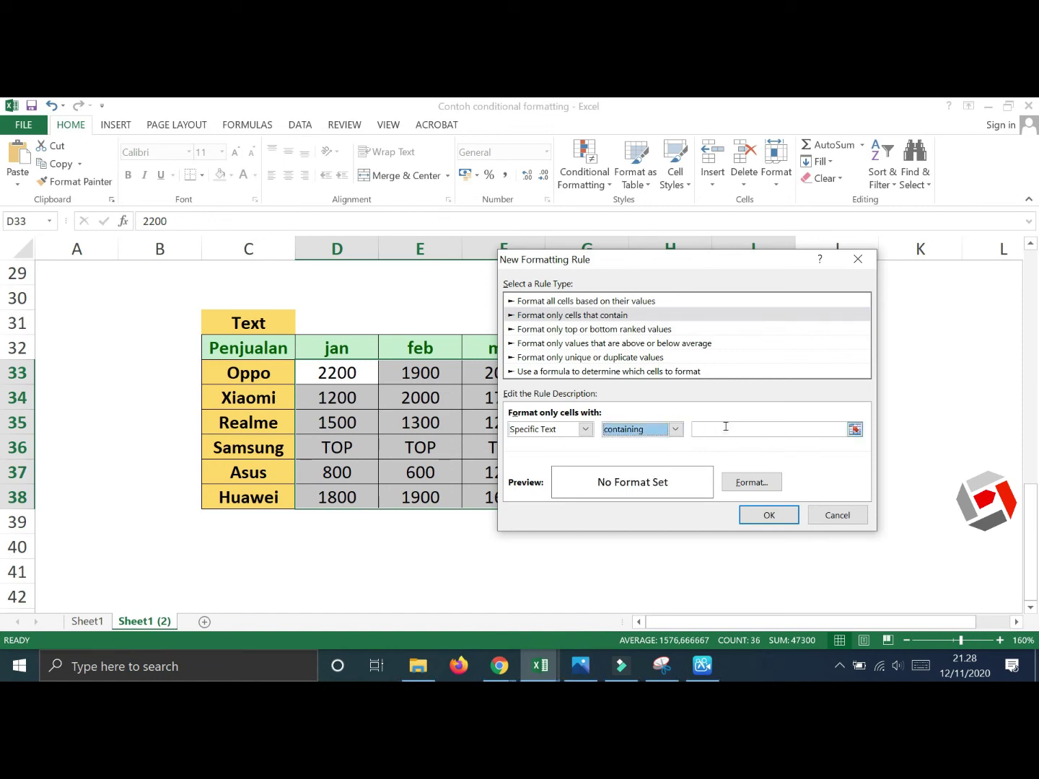
{"action": "left_click", "coordinate": [726, 426]}
{"action": "type", "text": "T"}
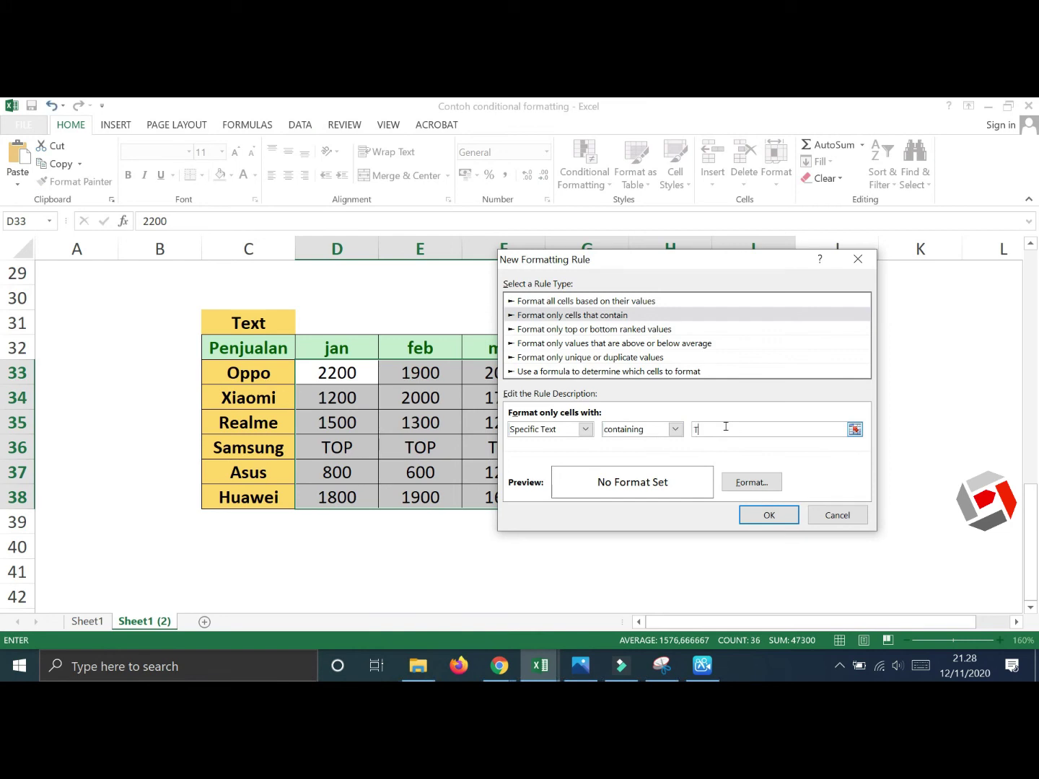
{"action": "type", "text": "OP"}
Give the TOP rule a horizontal two-color gradient fill from pale gold to green.
{"action": "left_click", "coordinate": [759, 479]}
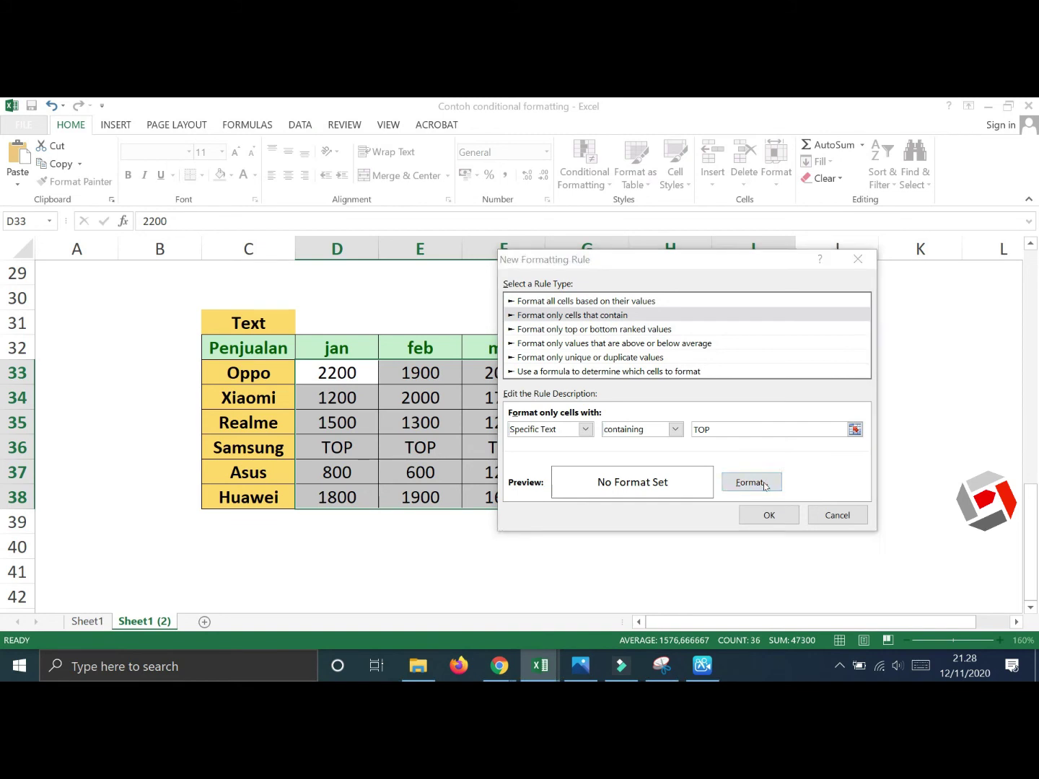
{"action": "left_click", "coordinate": [544, 377]}
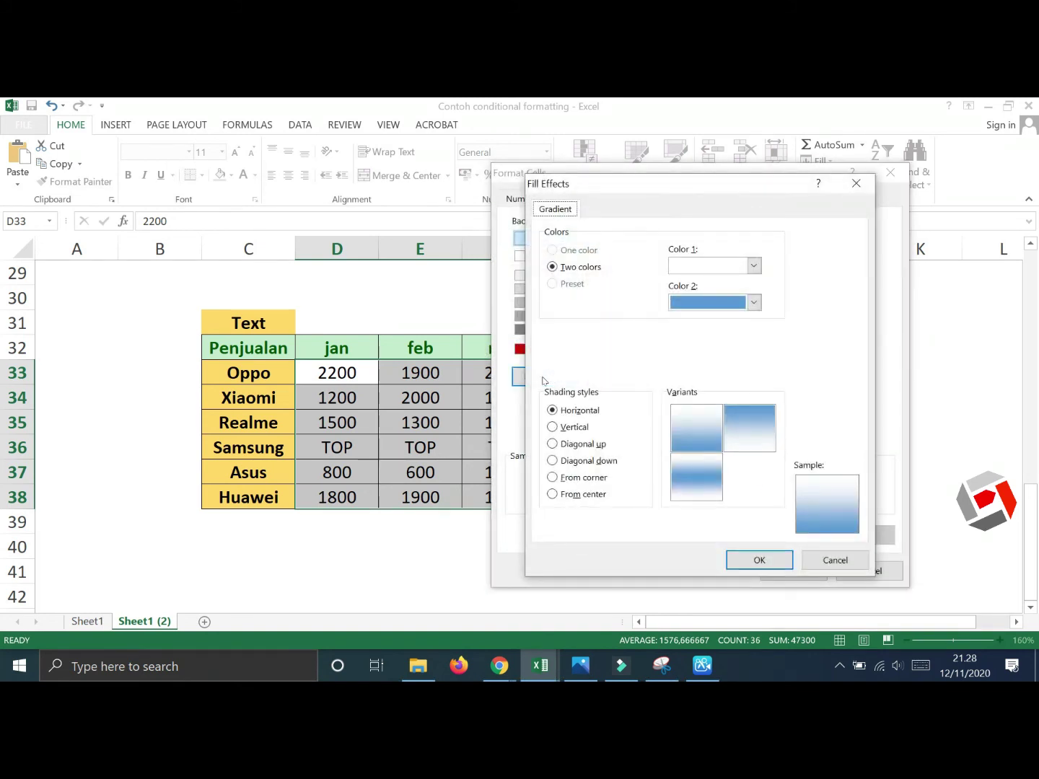
{"action": "left_click", "coordinate": [754, 265]}
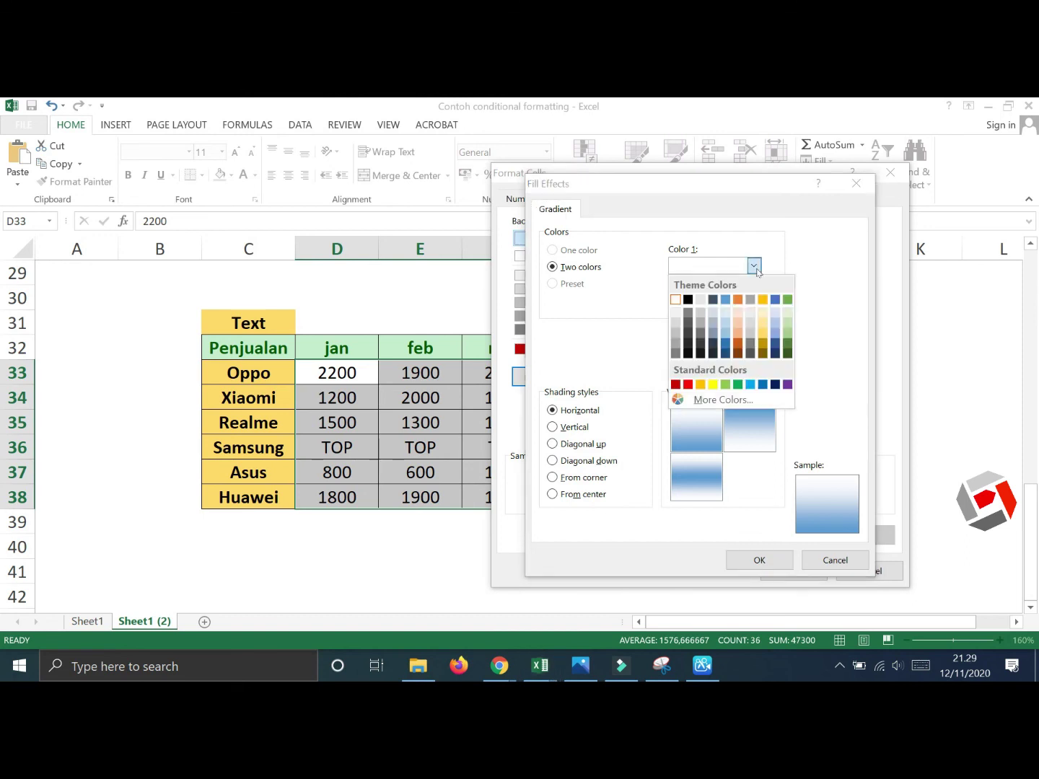
{"action": "left_click", "coordinate": [713, 385]}
{"action": "left_click", "coordinate": [754, 266]}
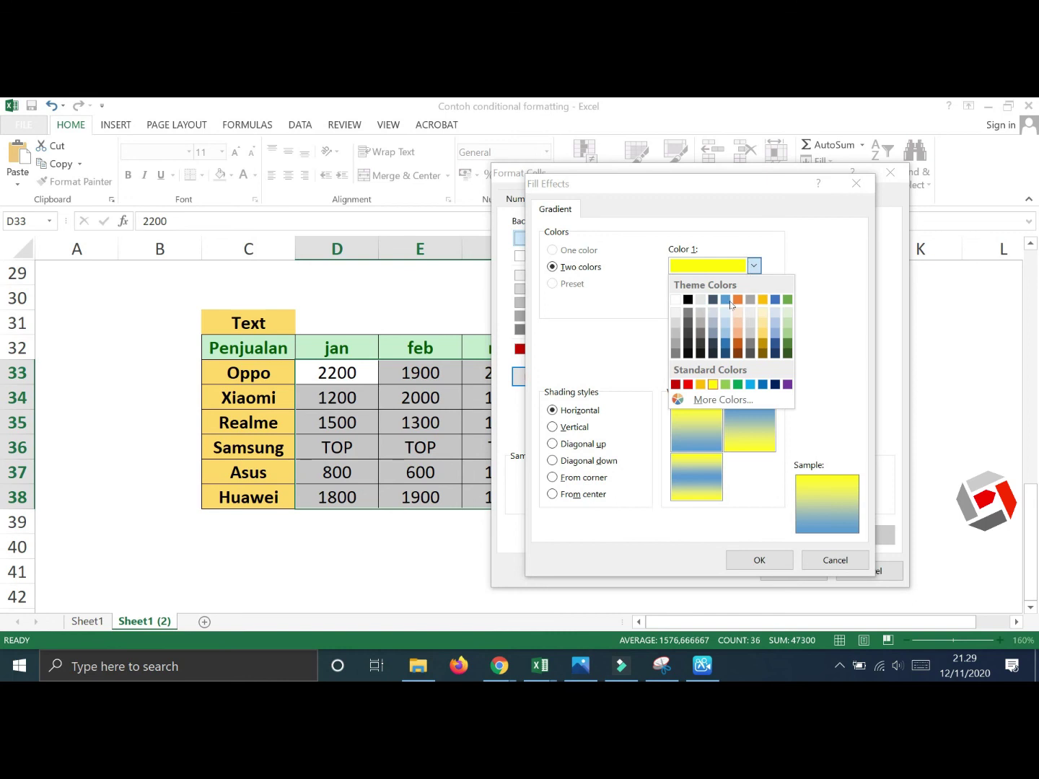
{"action": "left_click", "coordinate": [762, 320]}
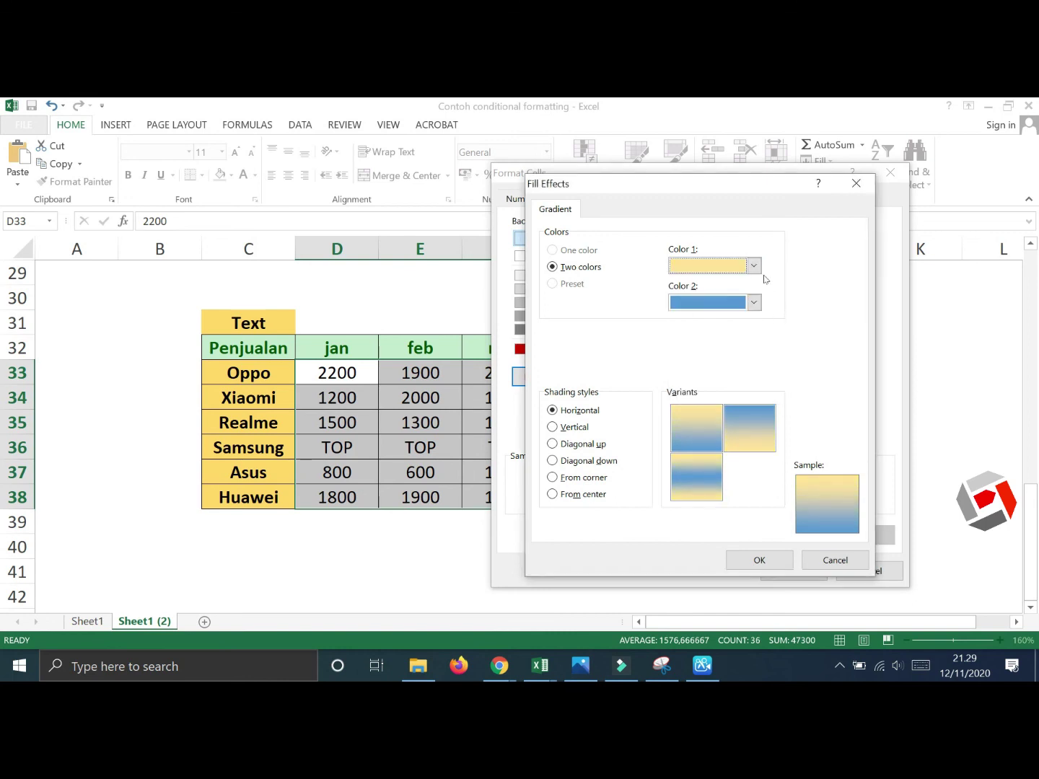
{"action": "left_click", "coordinate": [753, 265]}
{"action": "left_click", "coordinate": [764, 312]}
{"action": "left_click", "coordinate": [753, 302]}
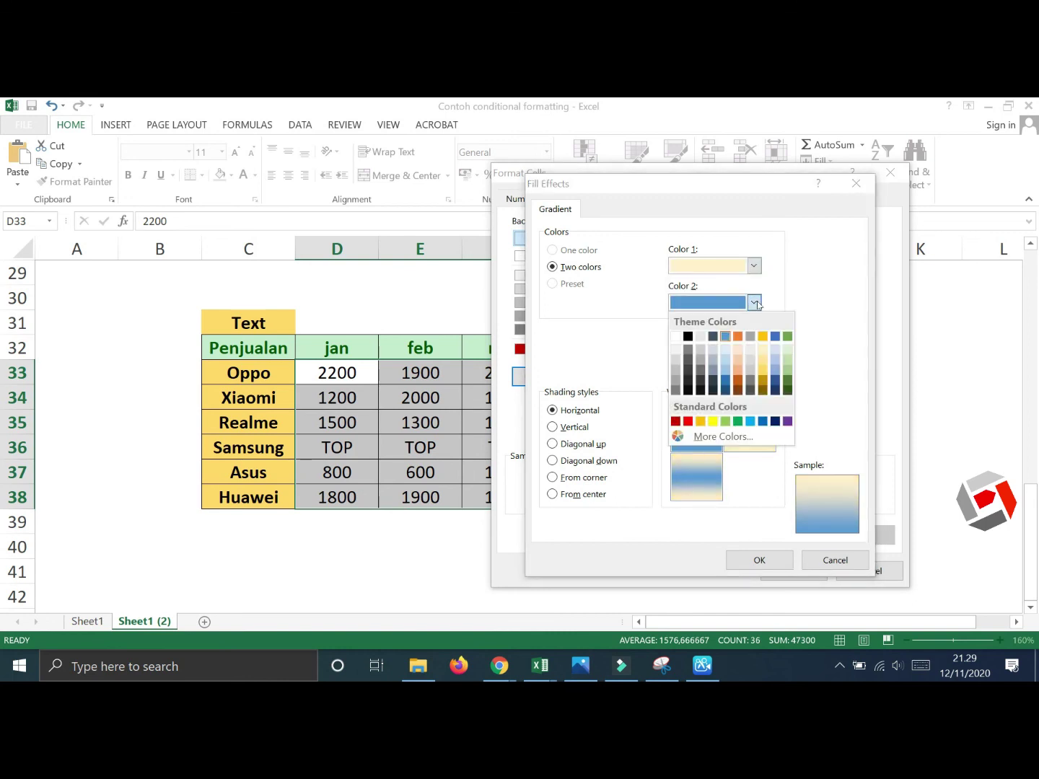
{"action": "left_click", "coordinate": [738, 422]}
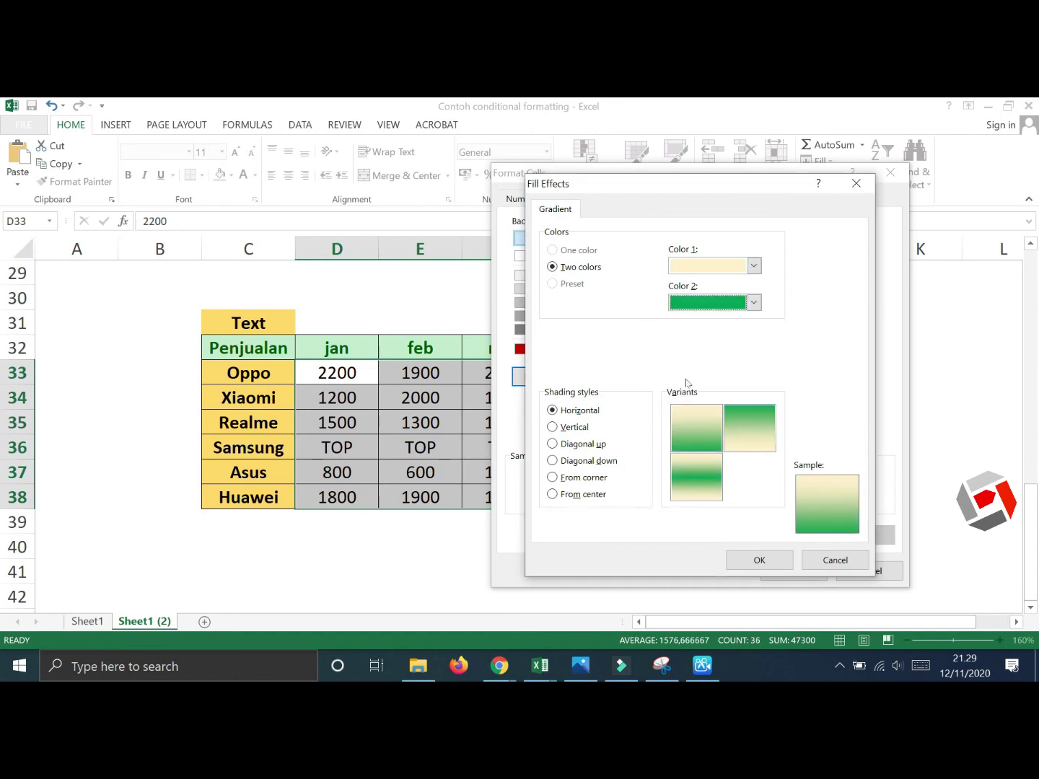
{"action": "left_click", "coordinate": [756, 561]}
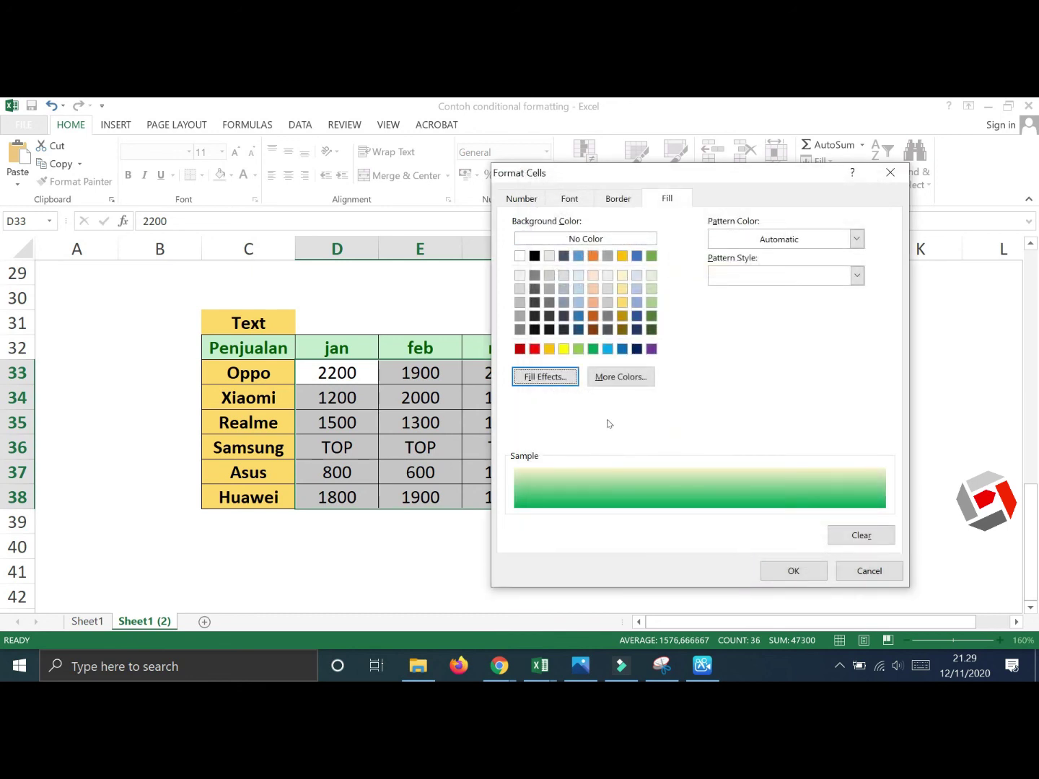
Set the TOP rule's font style to bold and its font color to dark red.
{"action": "left_click", "coordinate": [577, 203]}
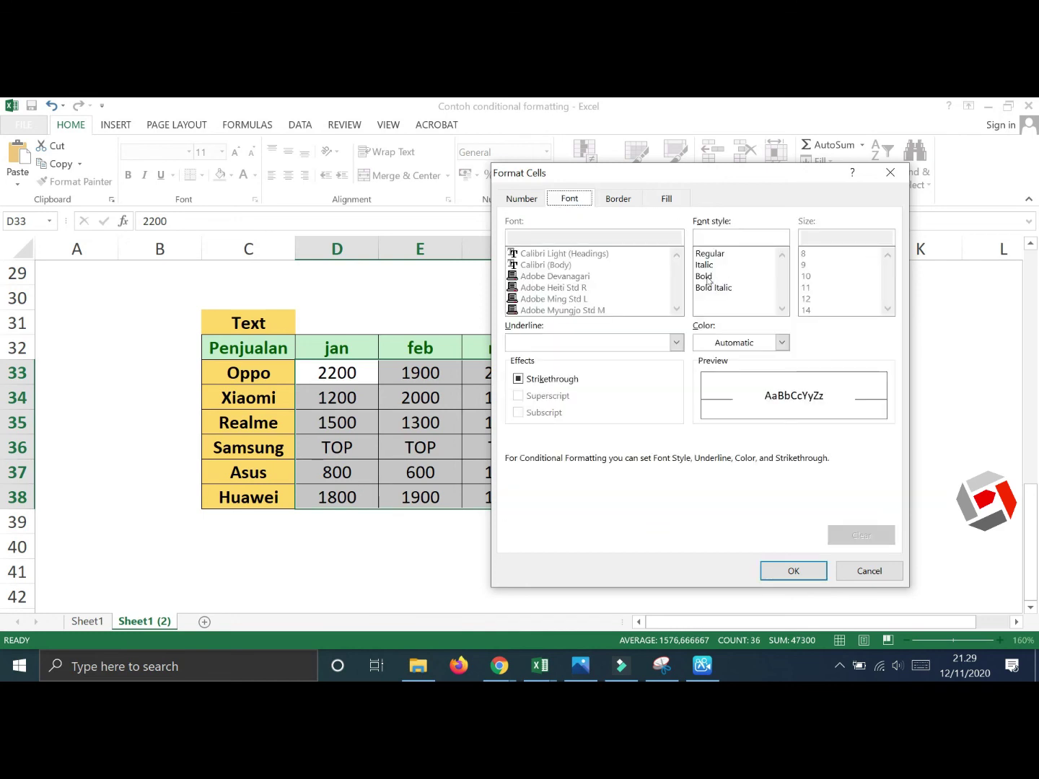
{"action": "left_click", "coordinate": [708, 278]}
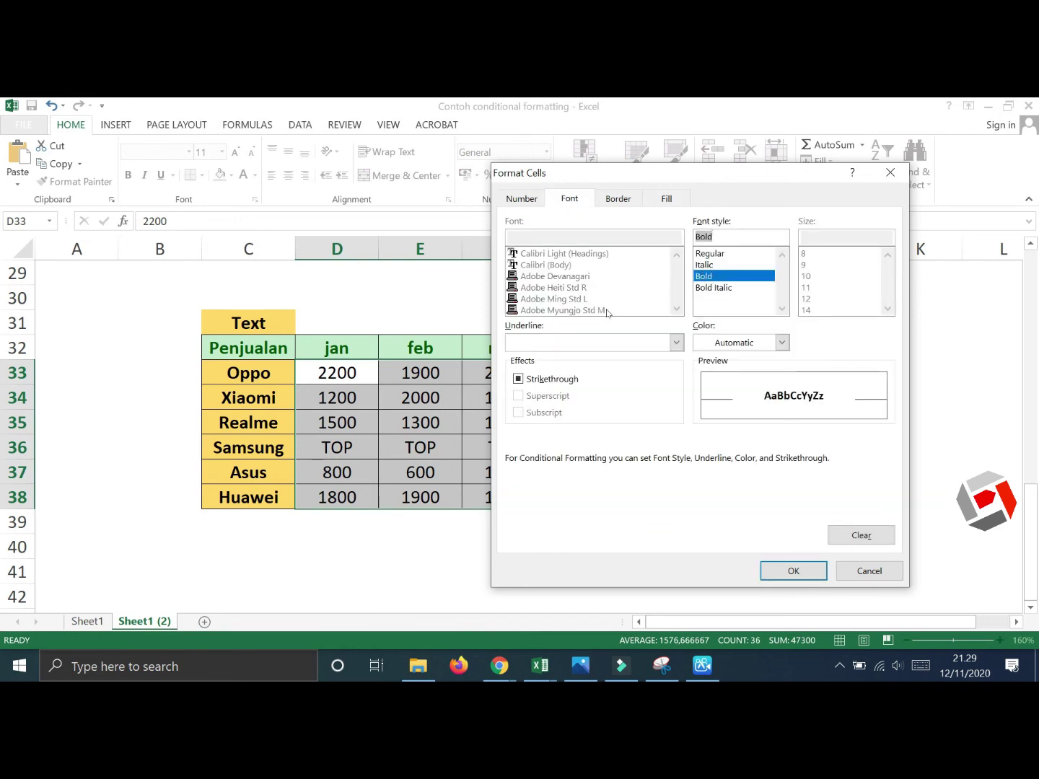
{"action": "left_click", "coordinate": [781, 345]}
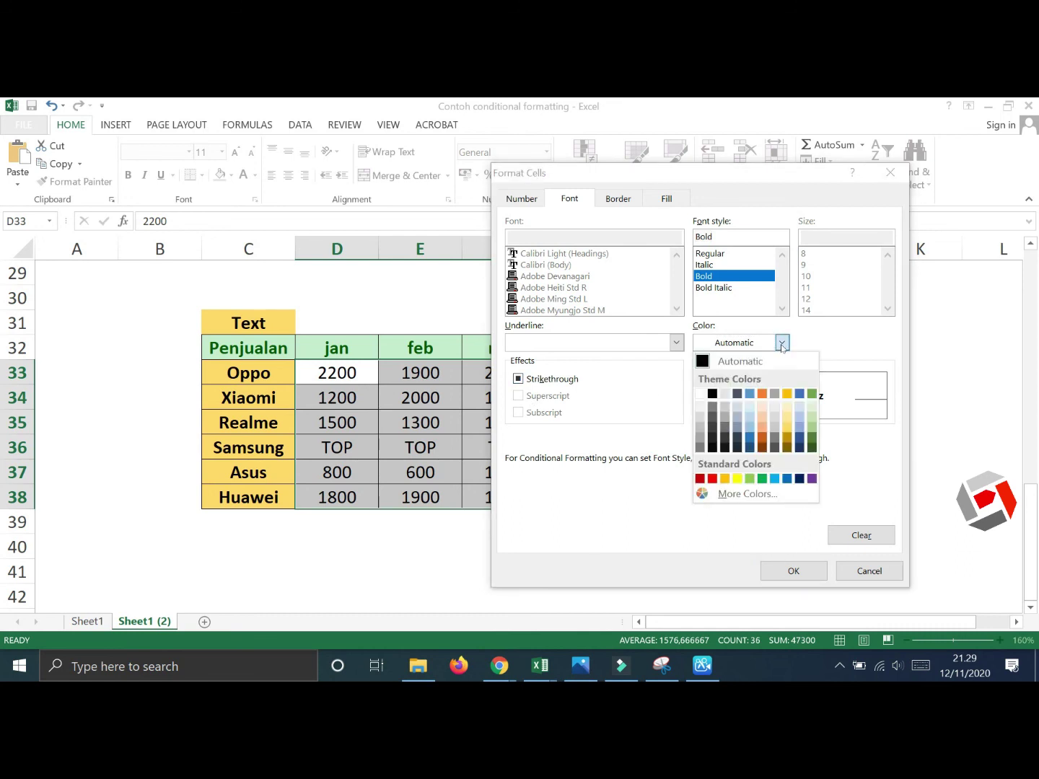
{"action": "left_click", "coordinate": [699, 479]}
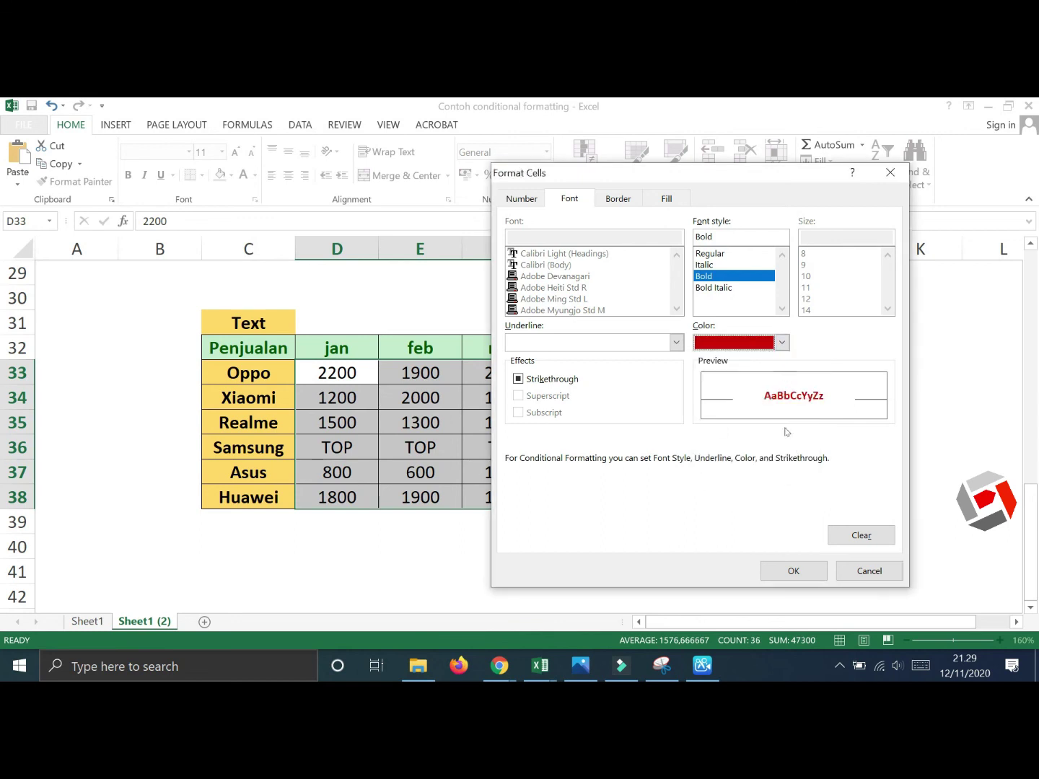
Confirm the TOP rule's format and apply the rule to D33:I38 of the Text table.
{"action": "left_click", "coordinate": [808, 573]}
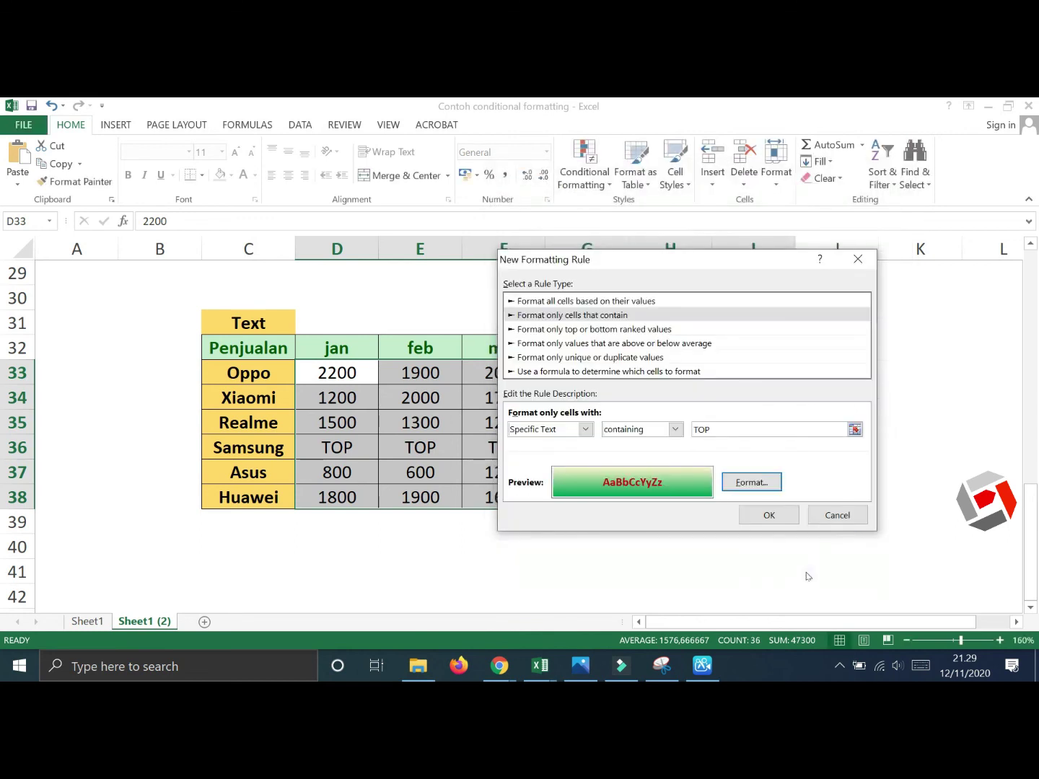
{"action": "left_click", "coordinate": [769, 516]}
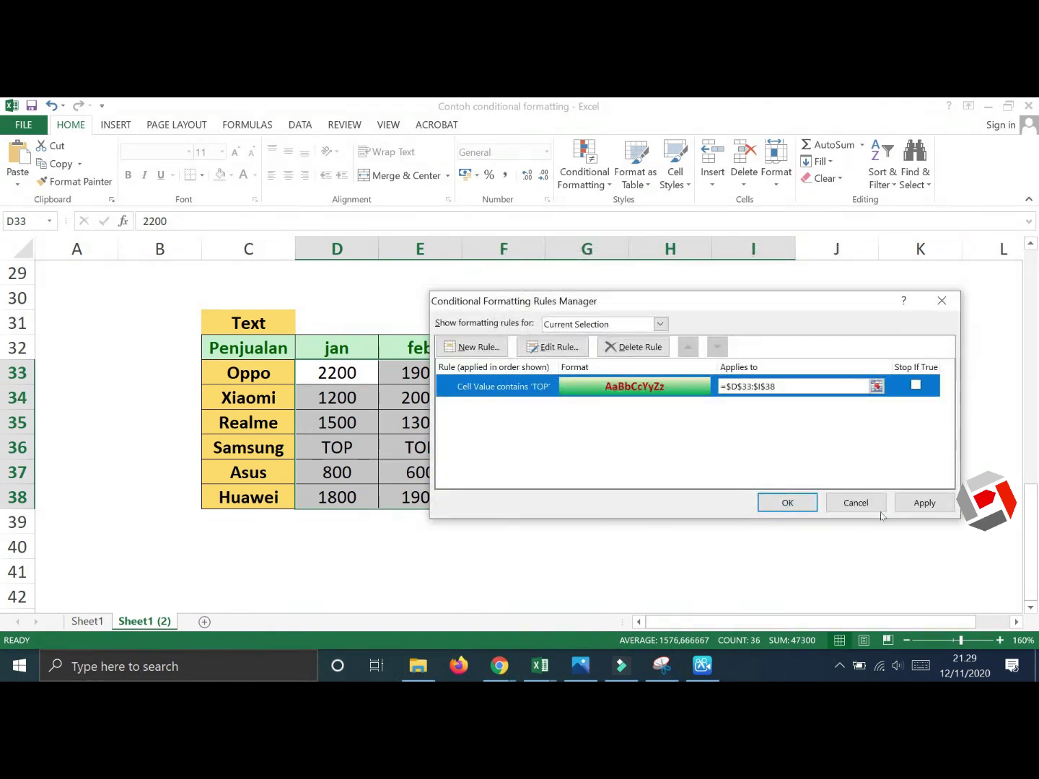
{"action": "left_click", "coordinate": [910, 508]}
{"action": "left_click", "coordinate": [801, 503]}
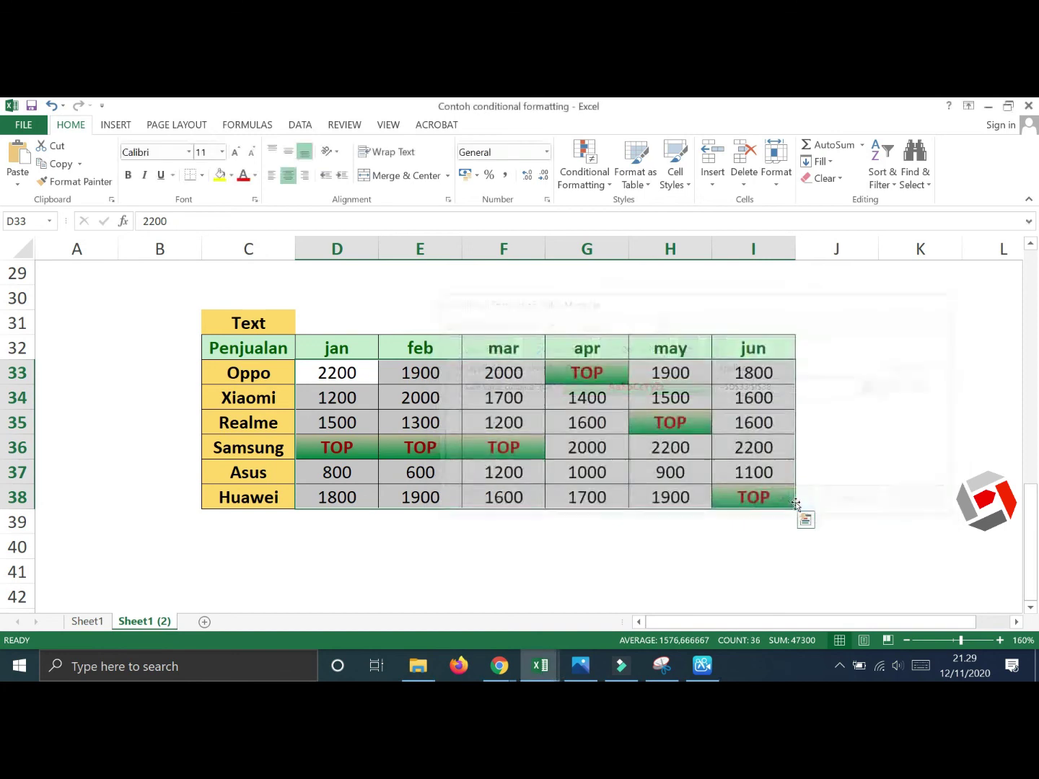
{"action": "left_click", "coordinate": [895, 424]}
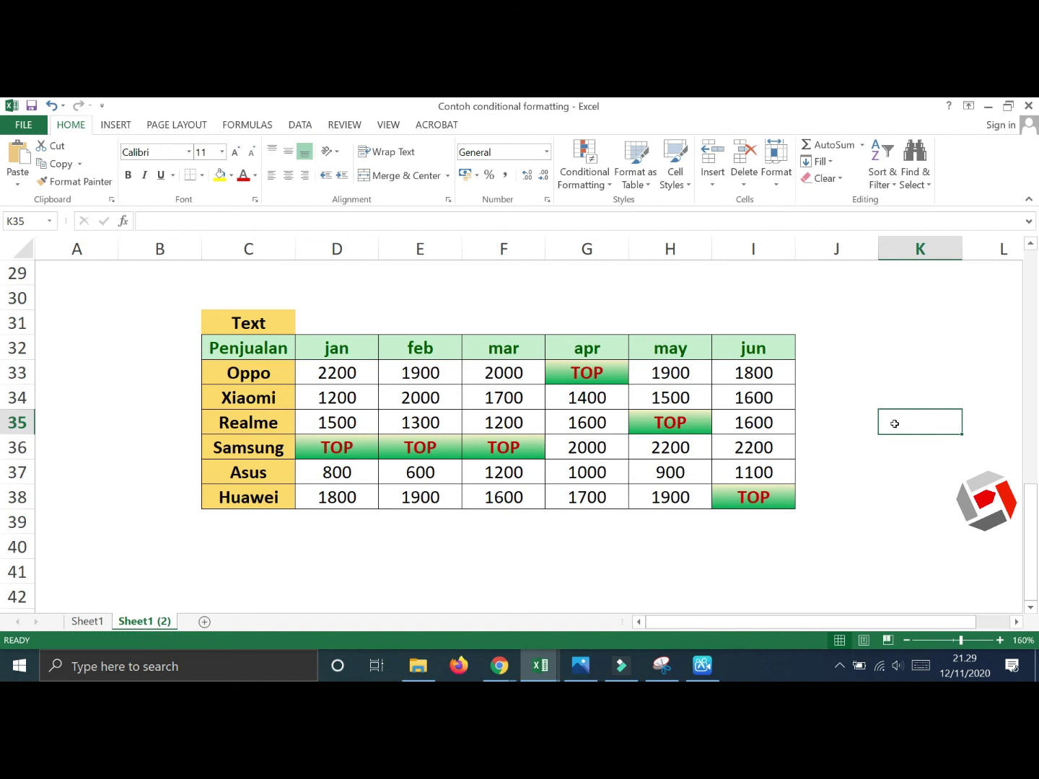
Review the conditional formatting across the Auto, IF Rank, Blank and Text tables.
{"action": "scroll", "coordinate": [565, 470], "scroll_direction": "up", "scroll_amount": 8}
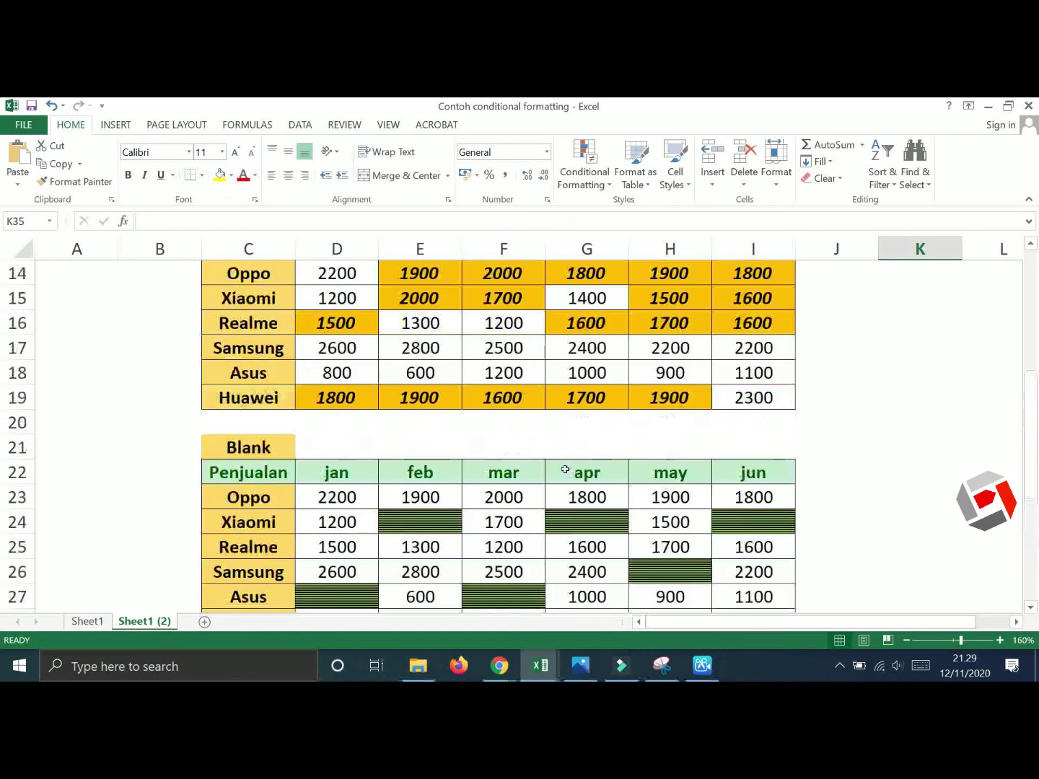
{"action": "scroll", "coordinate": [565, 470], "scroll_direction": "up", "scroll_amount": 2}
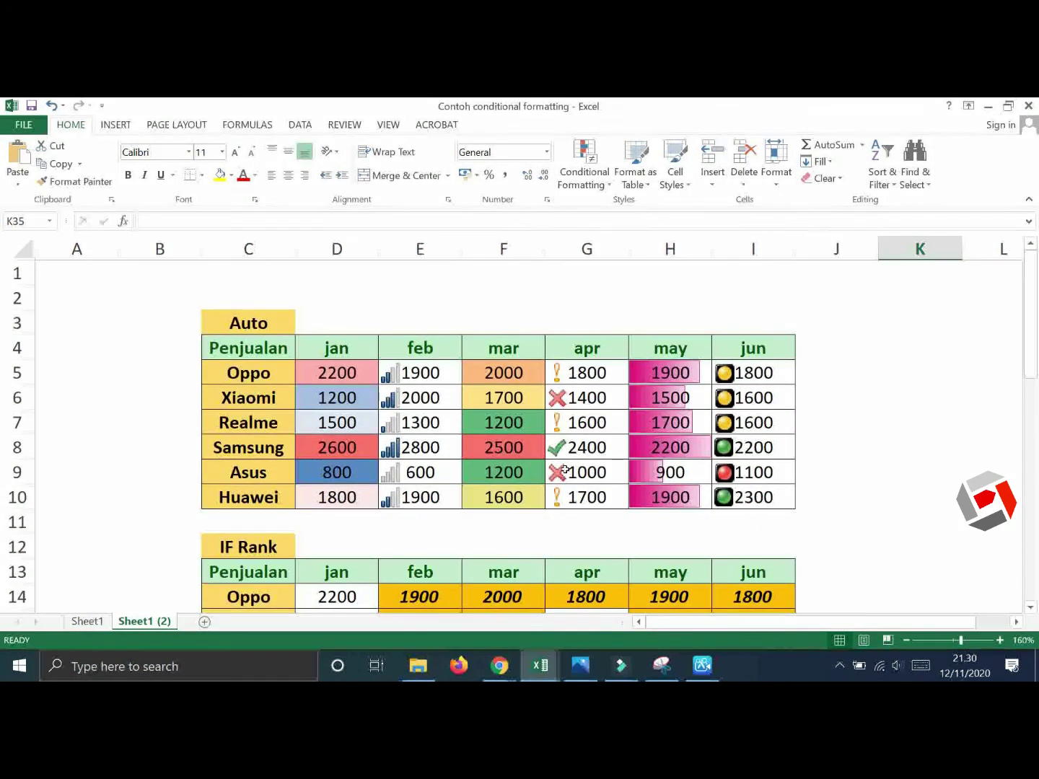
{"action": "scroll", "coordinate": [565, 470], "scroll_direction": "down", "scroll_amount": 3}
{"action": "scroll", "coordinate": [565, 470], "scroll_direction": "down", "scroll_amount": 10}
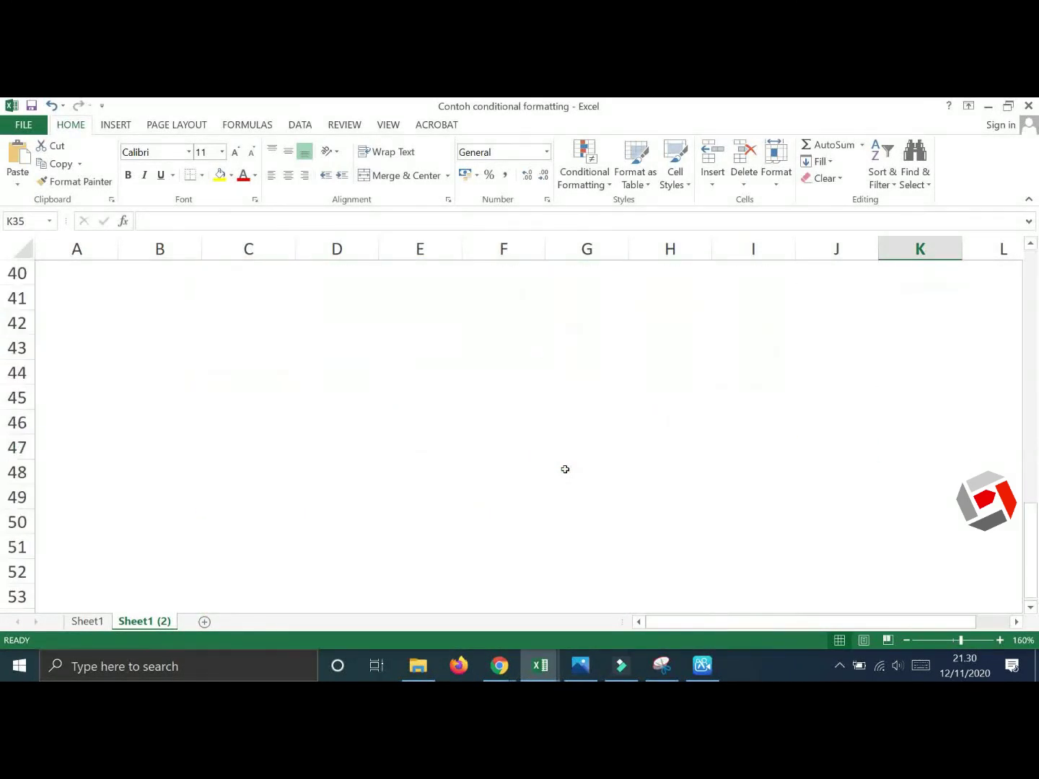
{"action": "scroll", "coordinate": [565, 469], "scroll_direction": "up", "scroll_amount": 5}
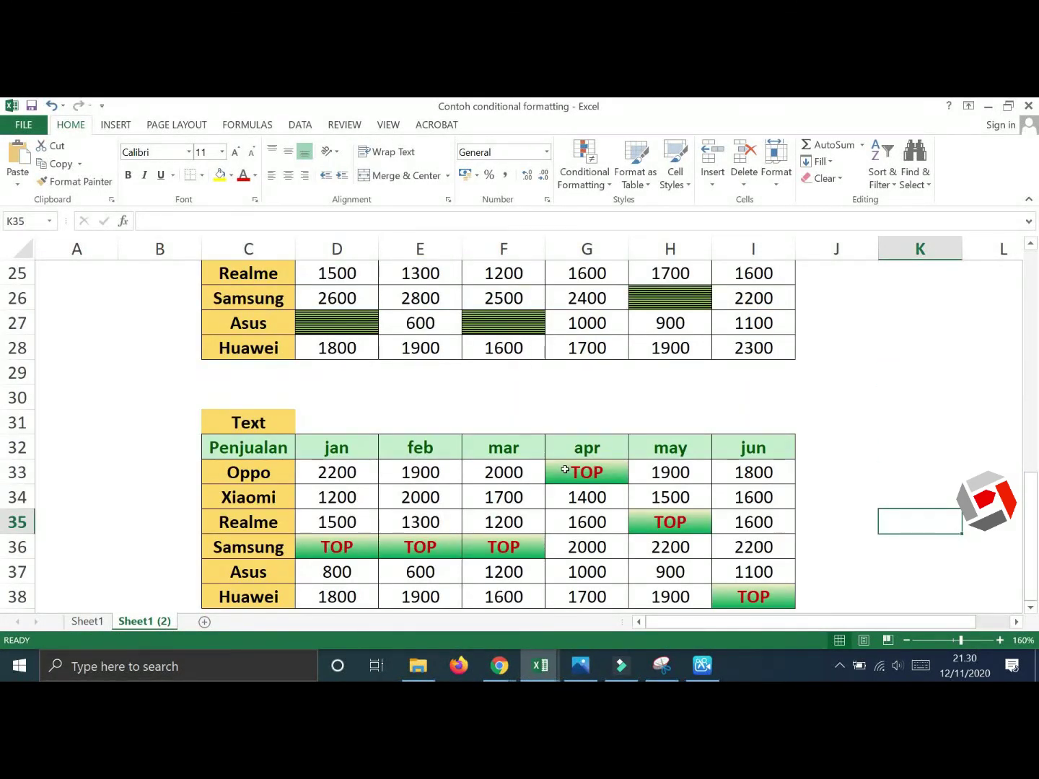